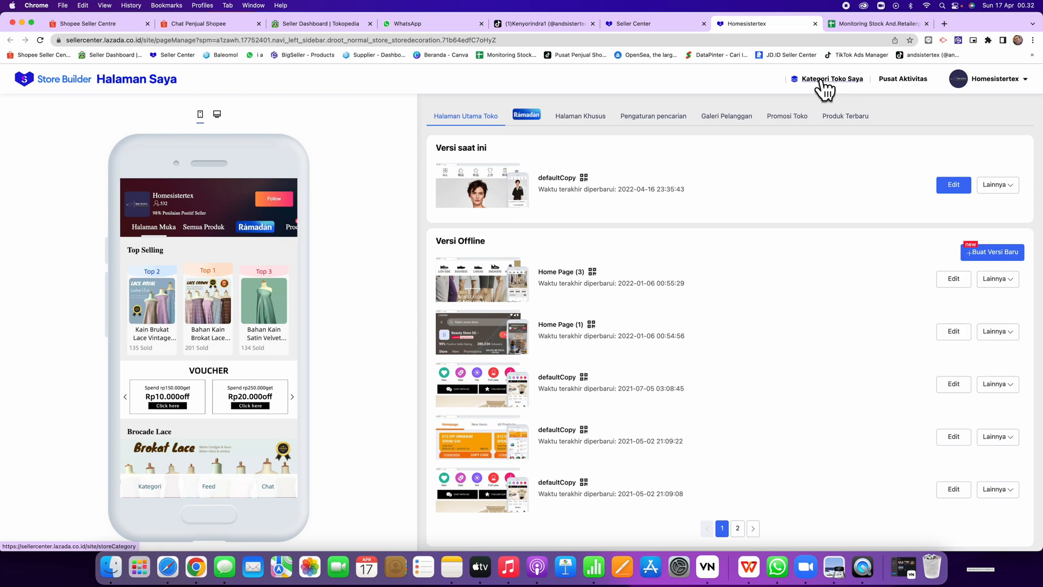
Create a level 1 category in Basic Store Category named Satin Bridal, English name Bridal Fabric, and enable its display in the store.
{"action": "left_click", "coordinate": [823, 81]}
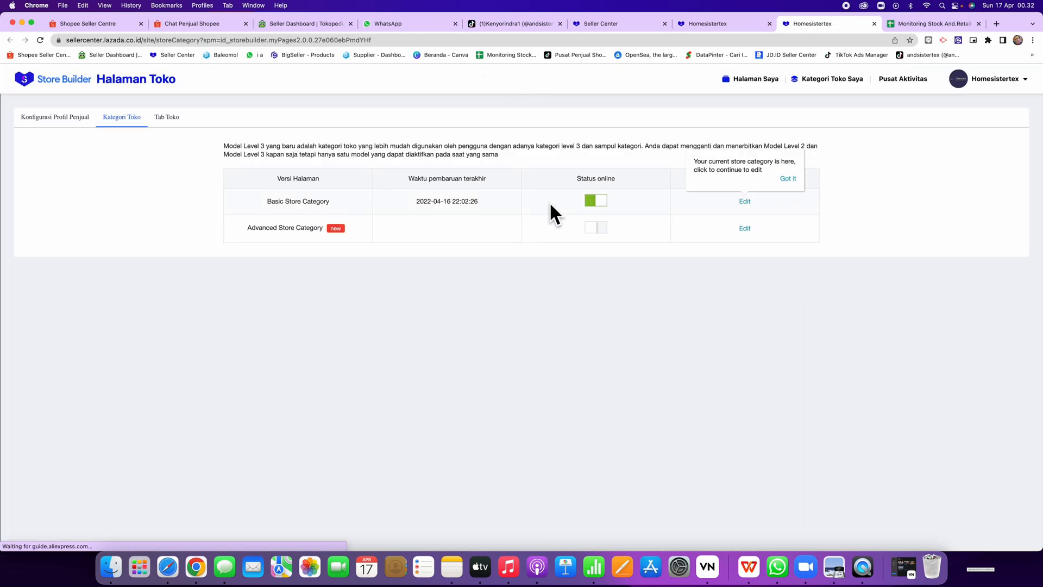
{"action": "left_click", "coordinate": [745, 202]}
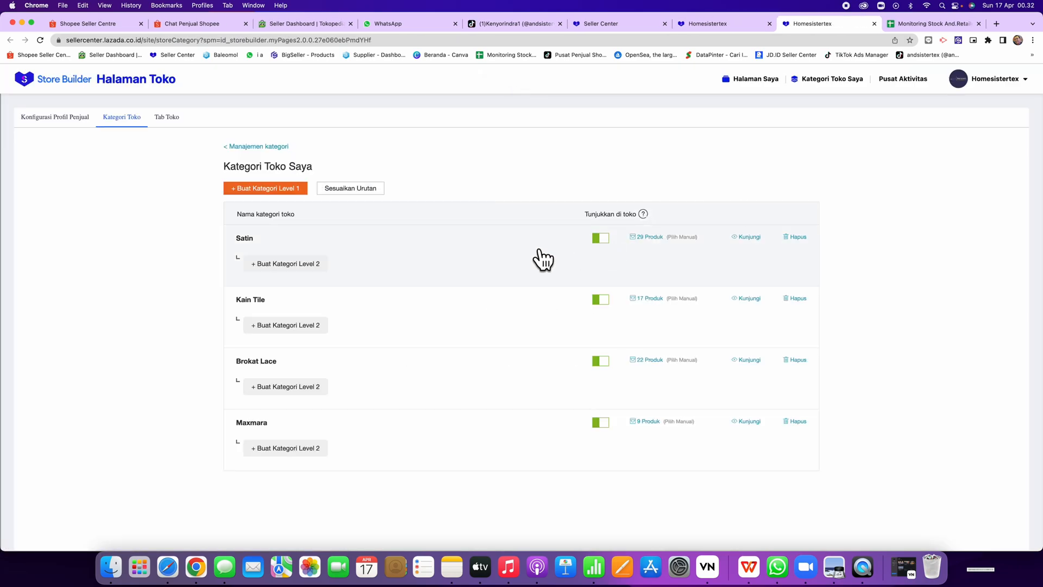
{"action": "left_click", "coordinate": [296, 187]}
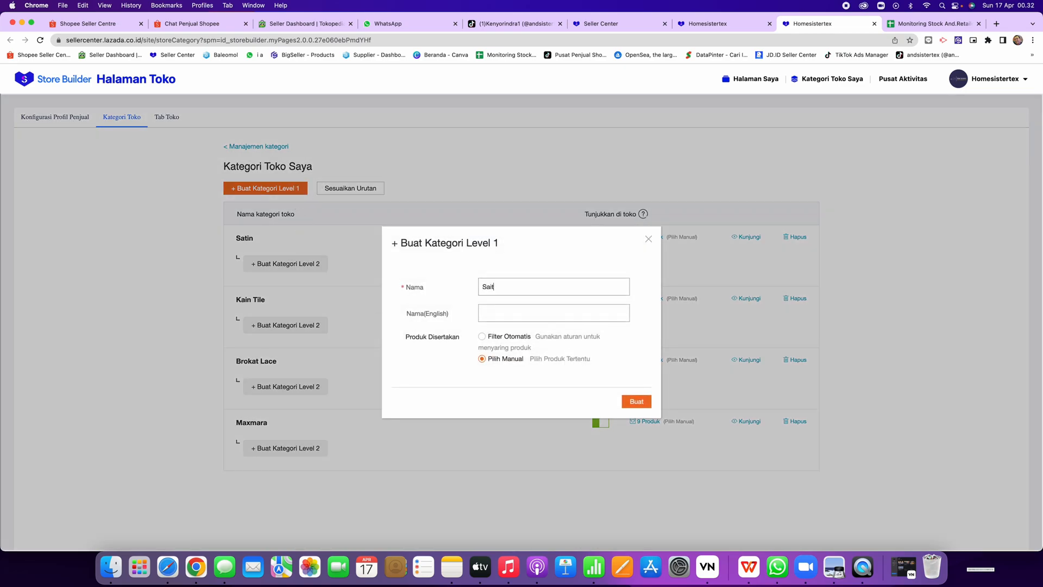
{"action": "type", "text": "Satin Bridal"}
{"action": "left_click", "coordinate": [498, 315]}
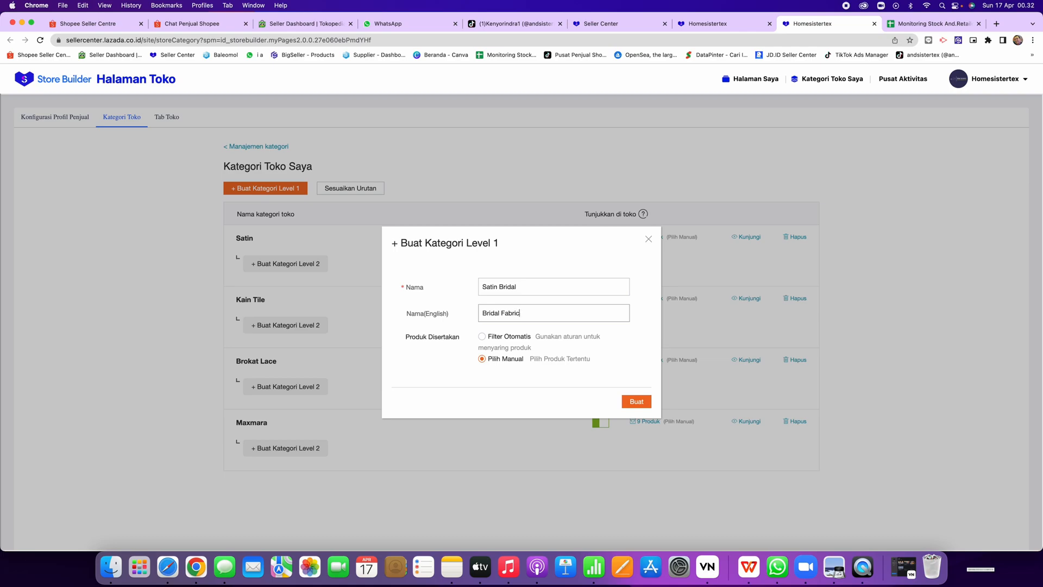
{"action": "left_click", "coordinate": [627, 401]}
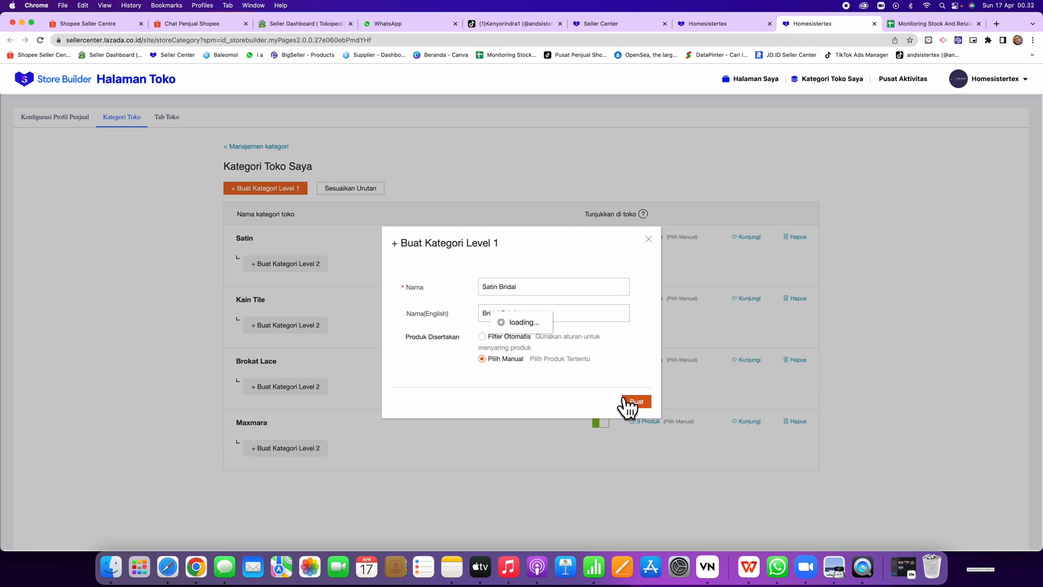
{"action": "scroll", "coordinate": [488, 336], "scroll_direction": "down", "scroll_amount": 1}
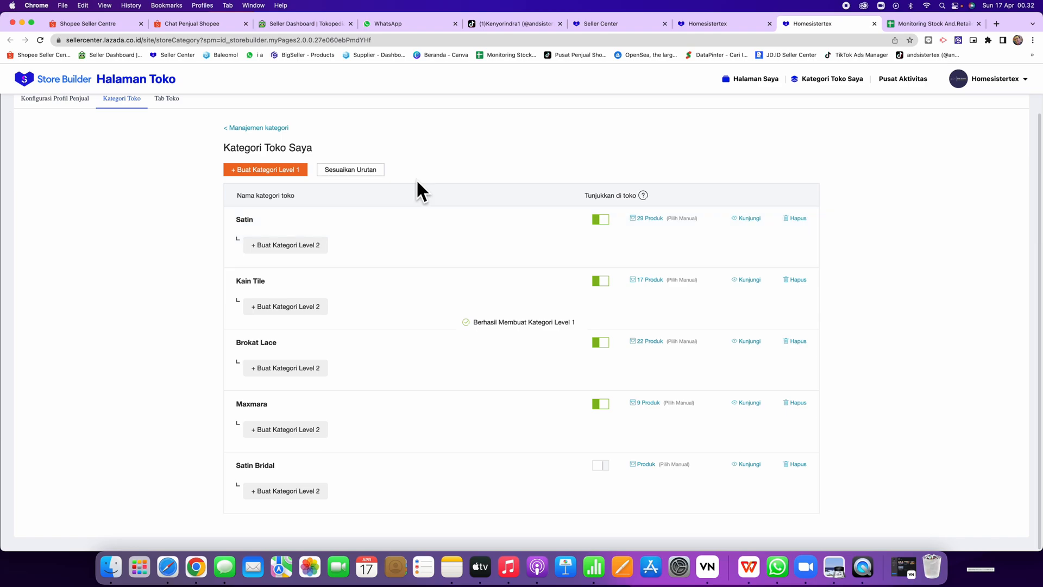
{"action": "left_click", "coordinate": [597, 466]}
Search the Satin Bridal category's product picker for "bridal" and "satin", and close it without selecting products.
{"action": "left_click", "coordinate": [645, 466]}
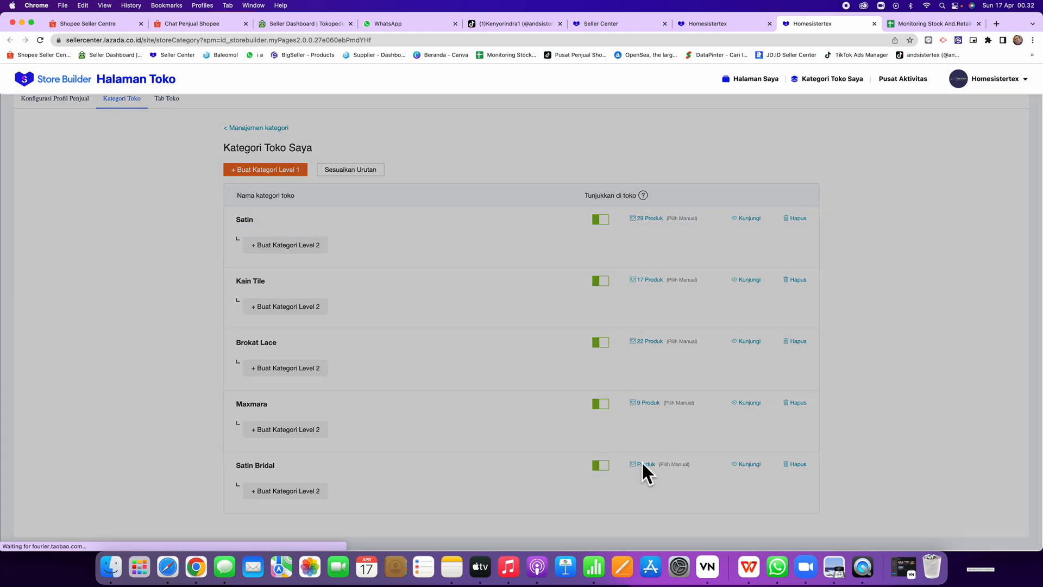
{"action": "left_click", "coordinate": [453, 232]}
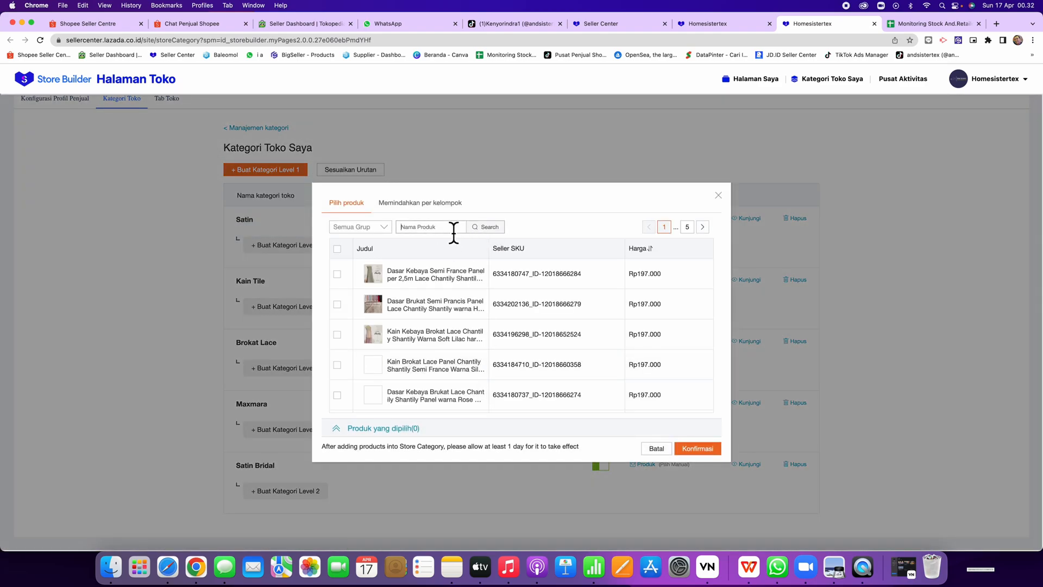
{"action": "type", "text": "brida"}
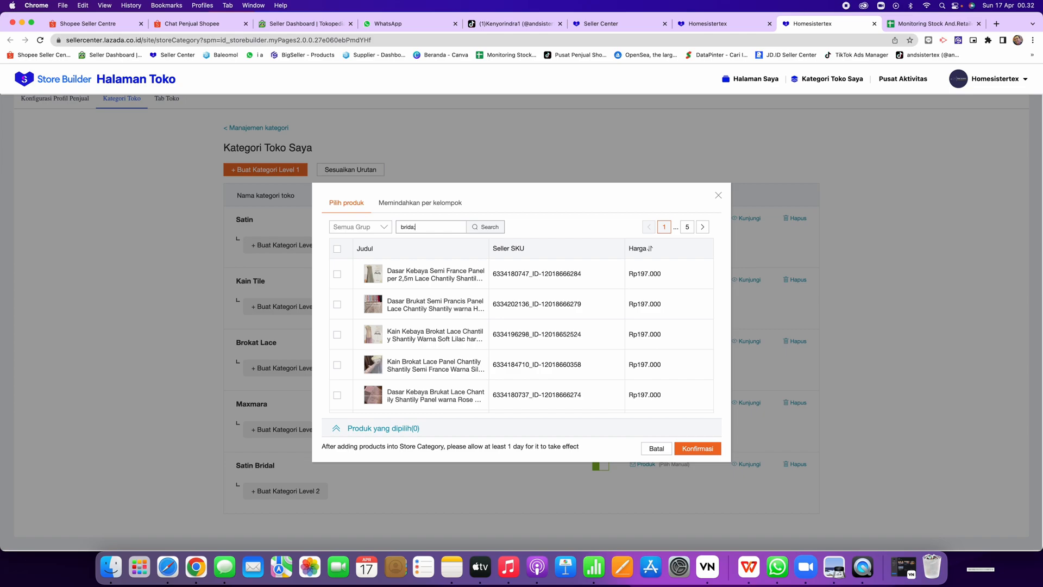
{"action": "type", "text": "l"}
{"action": "key", "text": "Return"}
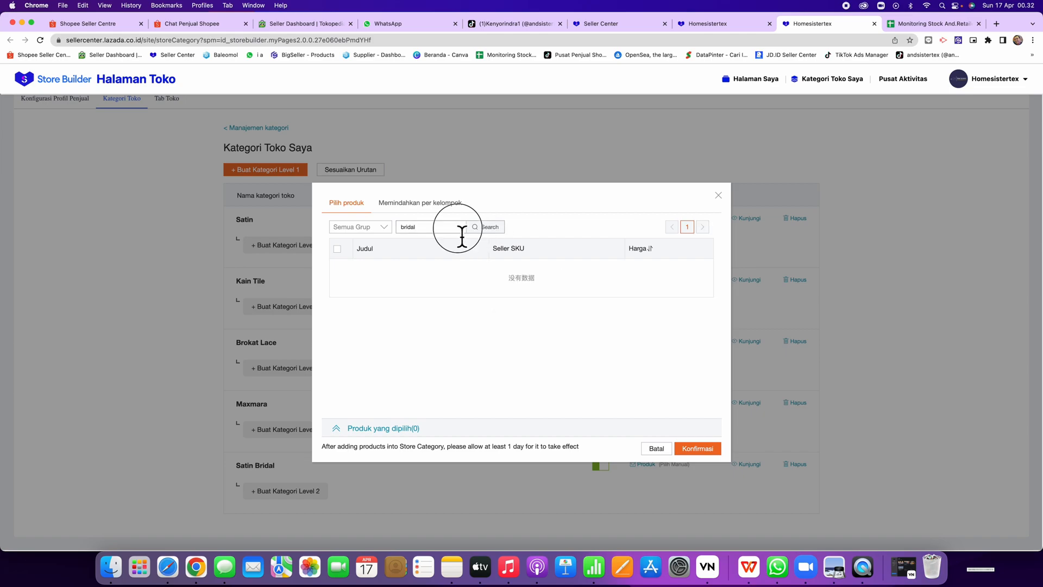
{"action": "left_click_drag", "start_coordinate": [459, 227], "coordinate": [377, 239]}
{"action": "type", "text": "satin"}
{"action": "key", "text": "Return"}
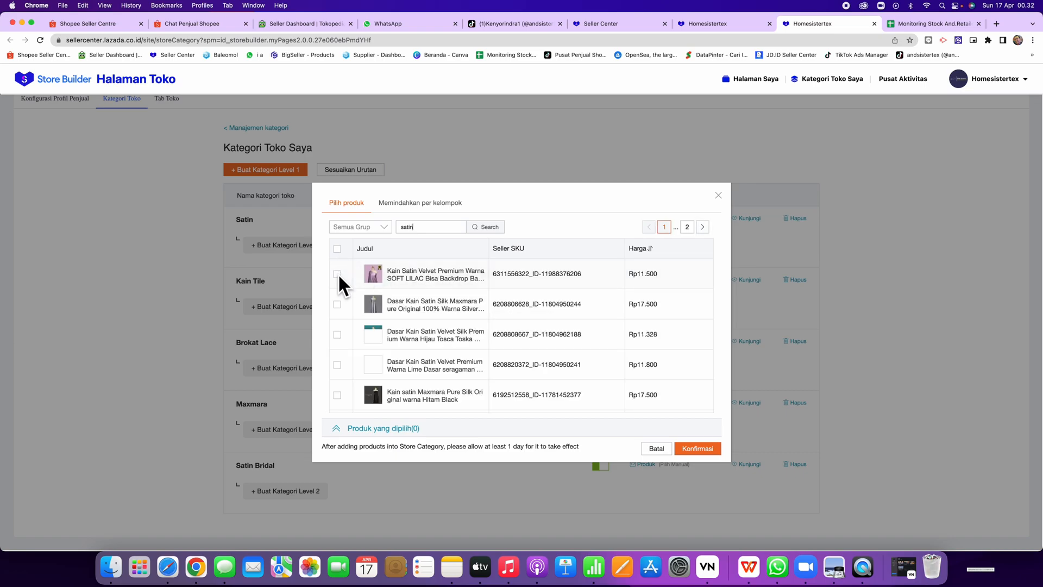
{"action": "left_click", "coordinate": [717, 195]}
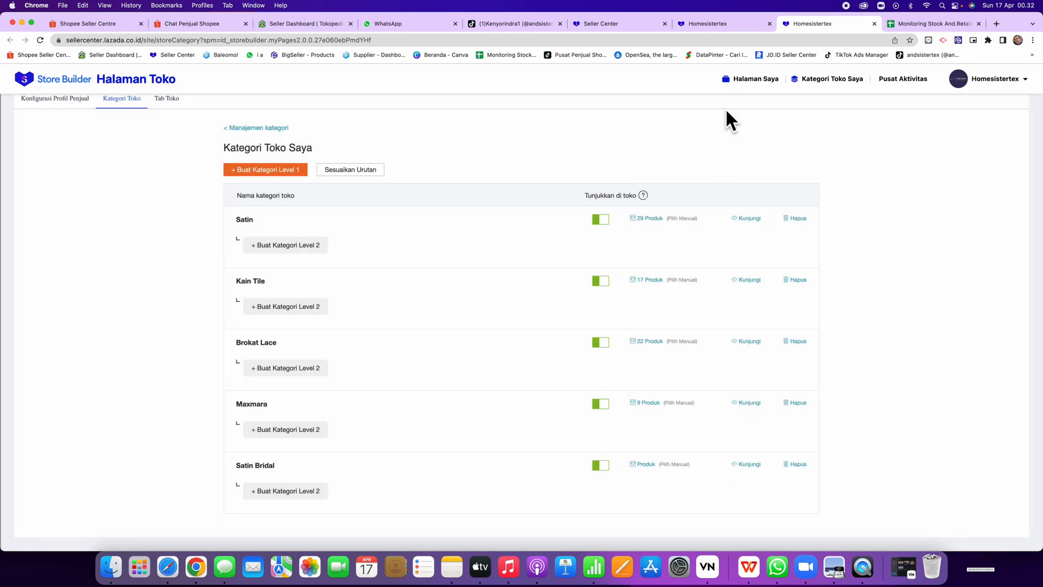
Return to the store page list and open the offline version Home Page (3) for editing.
{"action": "left_click", "coordinate": [719, 25]}
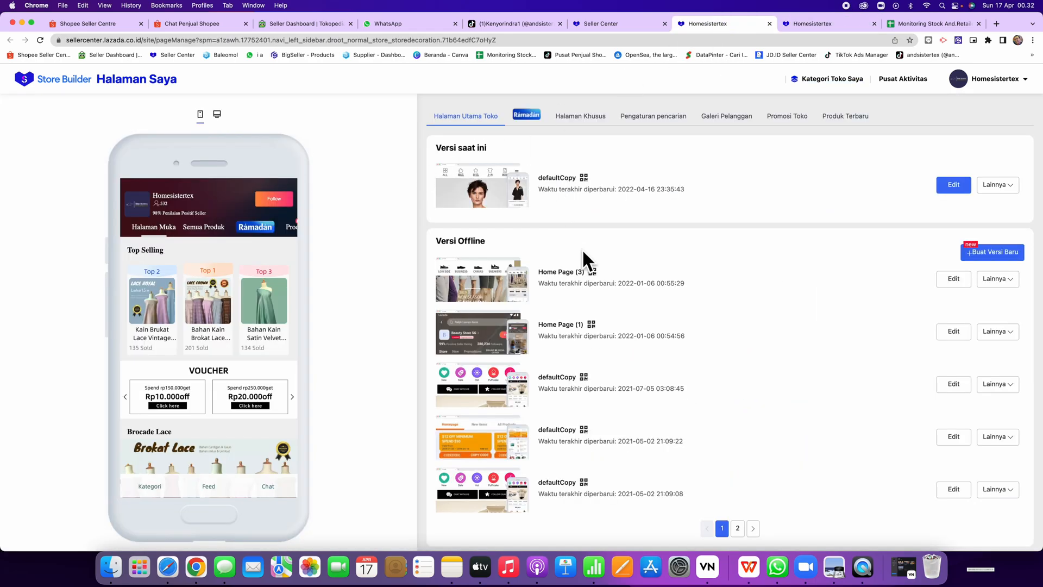
{"action": "scroll", "coordinate": [679, 302], "scroll_direction": "down", "scroll_amount": 1}
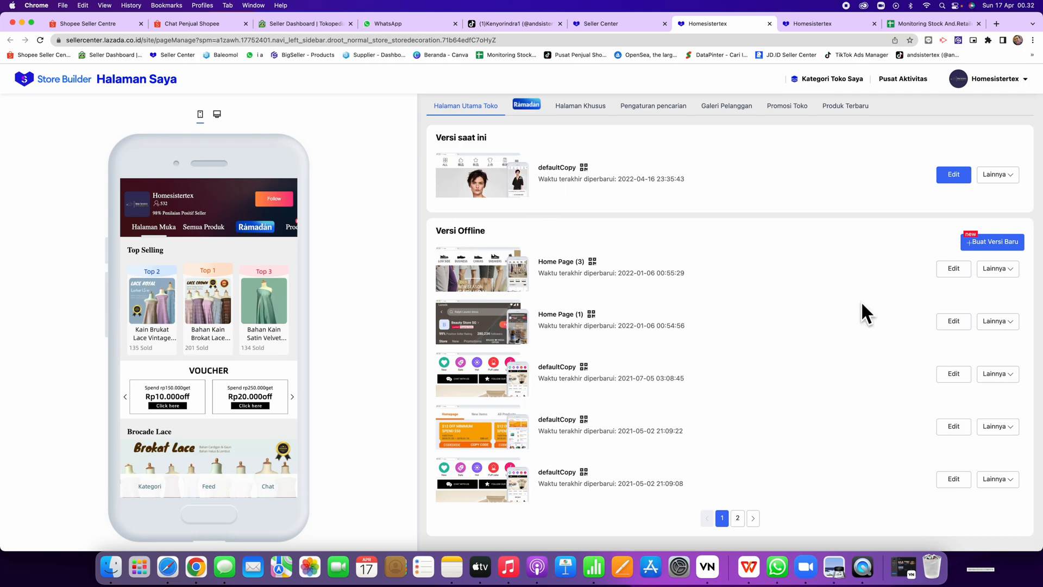
{"action": "left_click", "coordinate": [954, 269]}
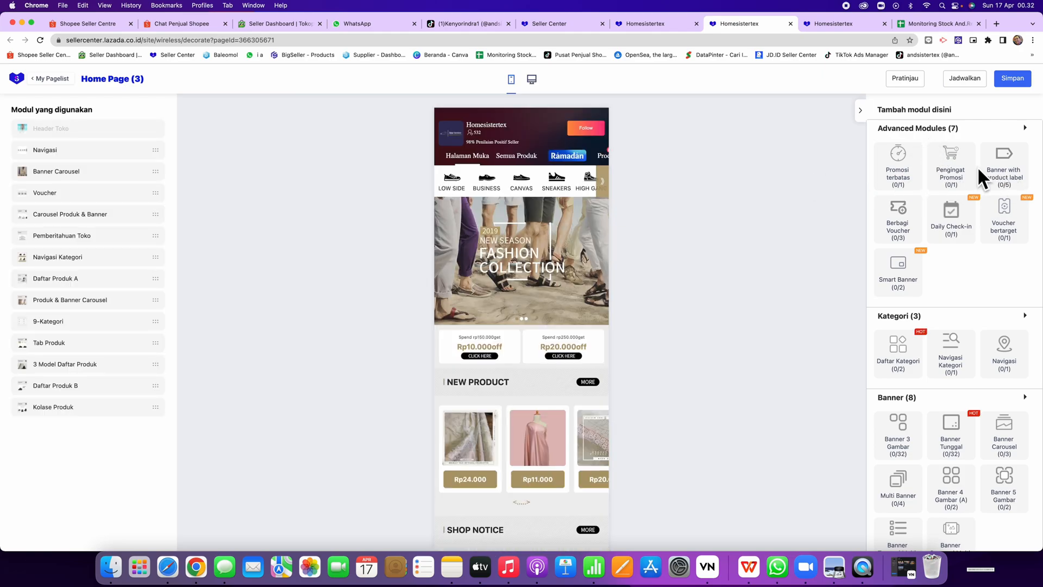
Delete the Navigasi and Banner Carousel modules beneath the store header.
{"action": "left_click", "coordinate": [480, 249]}
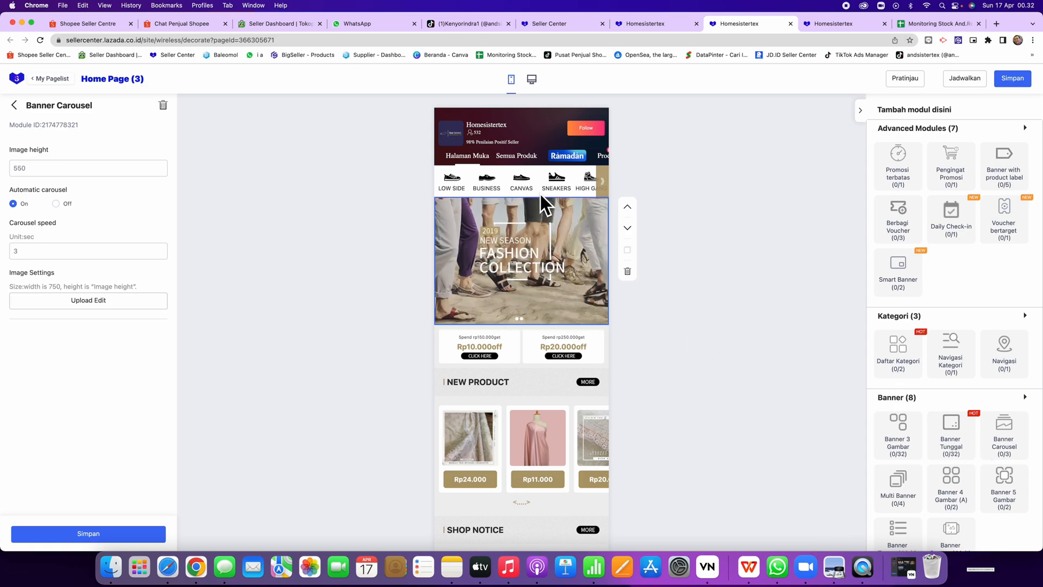
{"action": "left_click", "coordinate": [538, 175]}
{"action": "left_click", "coordinate": [629, 247]}
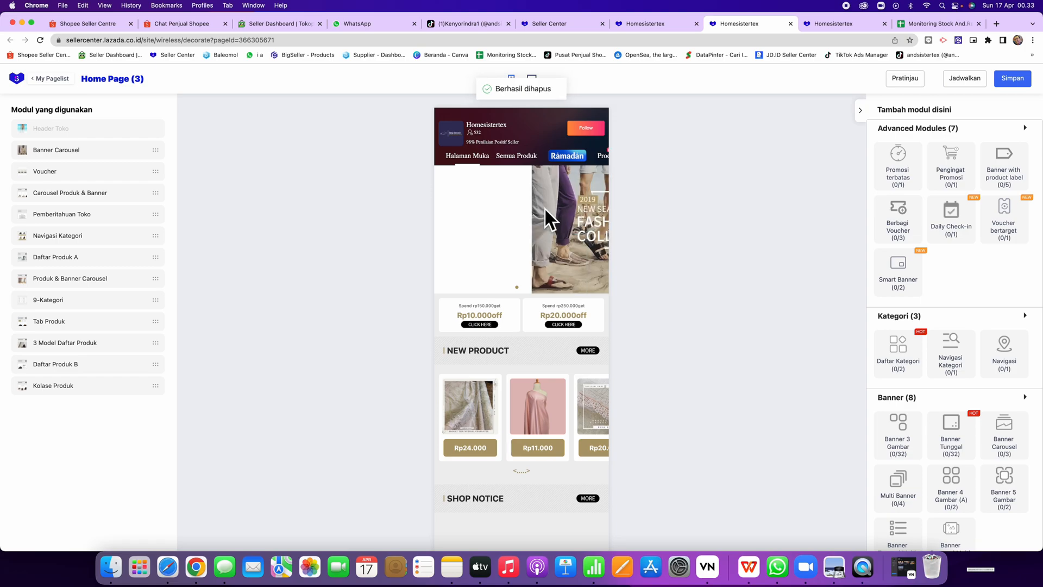
{"action": "left_click", "coordinate": [545, 210]}
{"action": "left_click", "coordinate": [624, 242]}
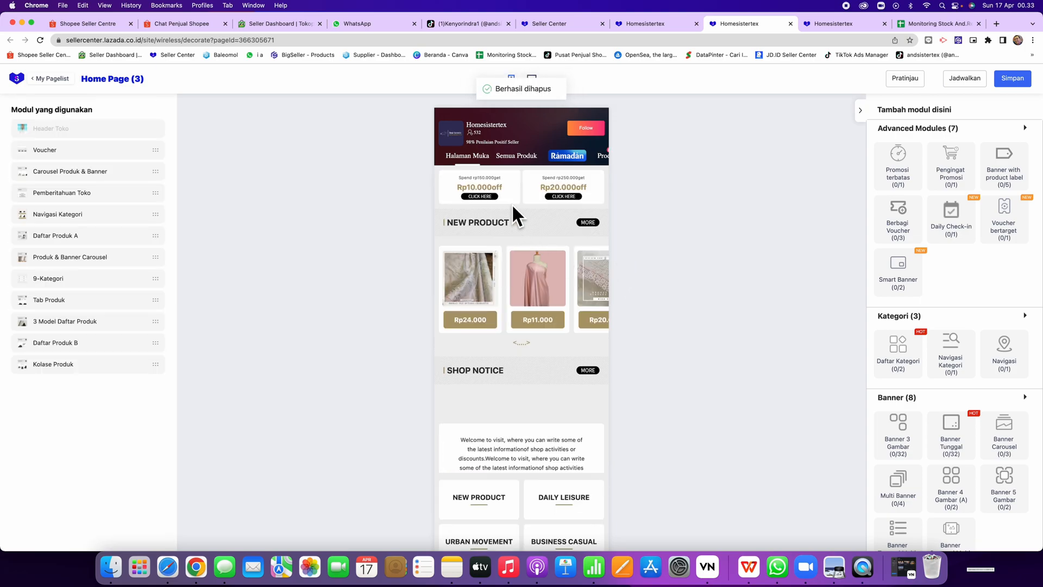
Delete the Pemberitahuan Toko and Navigasi Kategori modules below the NEW PRODUCT carousel.
{"action": "left_click", "coordinate": [505, 178]}
{"action": "left_click", "coordinate": [545, 321]}
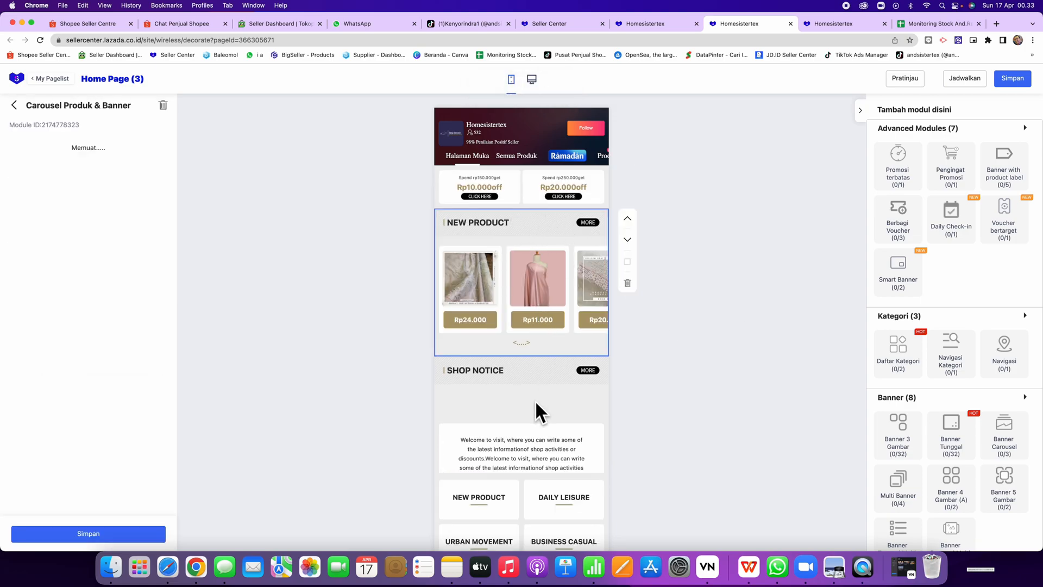
{"action": "left_click", "coordinate": [537, 391]}
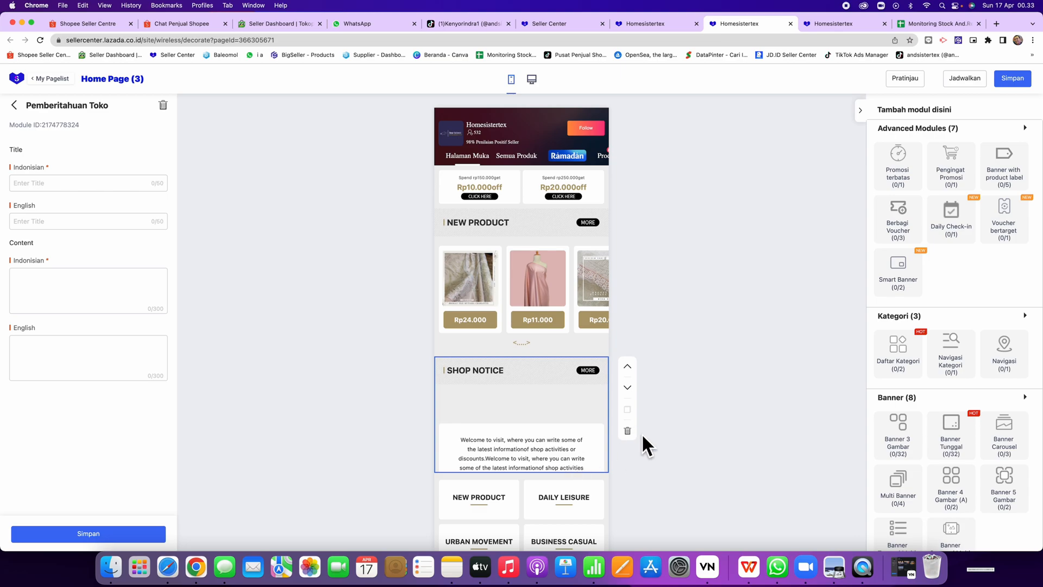
{"action": "left_click", "coordinate": [627, 431]}
{"action": "left_click", "coordinate": [593, 429]}
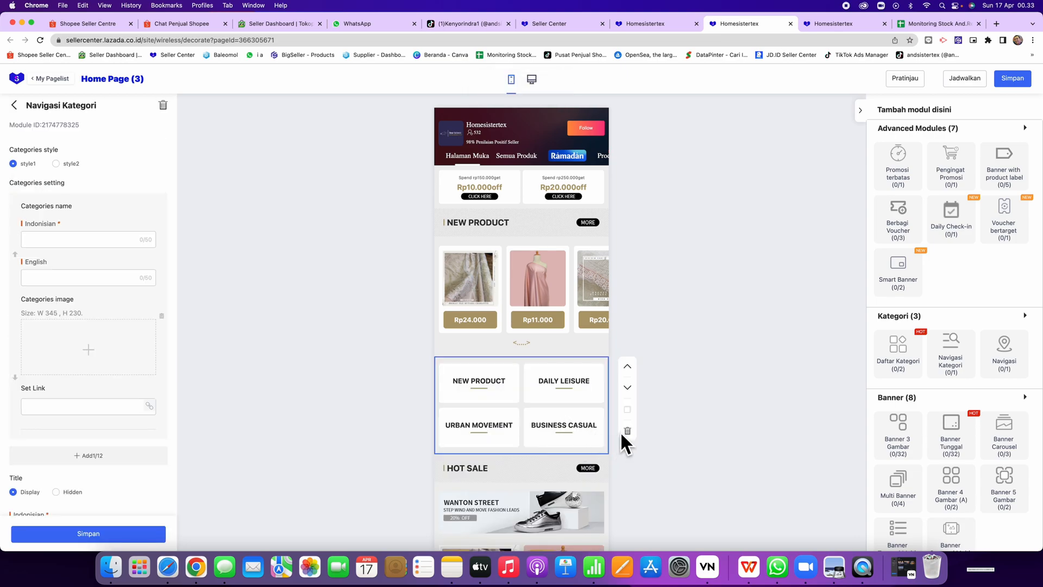
{"action": "scroll", "coordinate": [622, 431], "scroll_direction": "down", "scroll_amount": 2}
{"action": "left_click", "coordinate": [628, 348]}
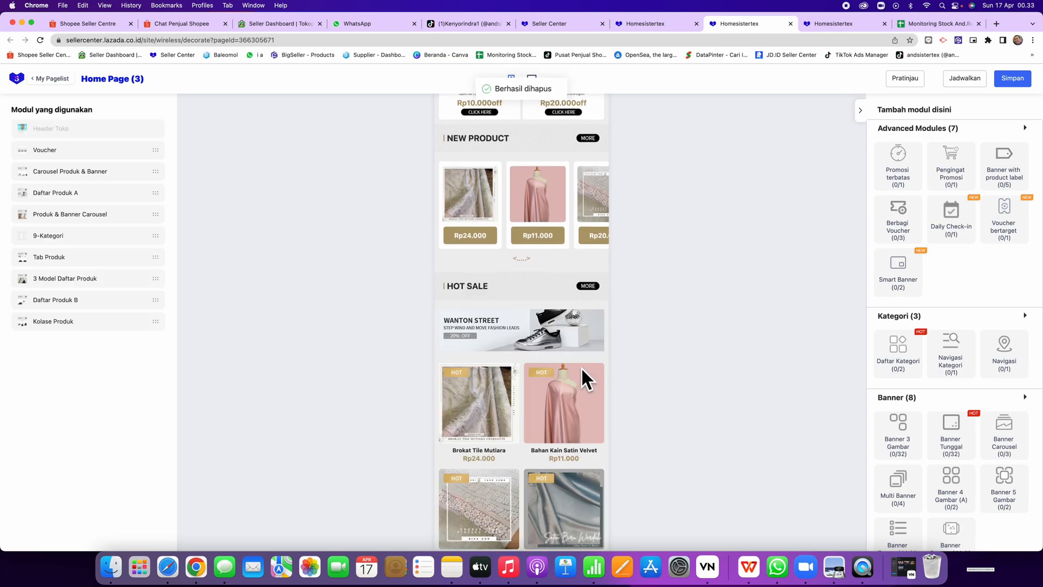
Delete the Daftar Produk A (HOT SALE) and Produk & Banner Carousel (STYLE POPULAR) modules.
{"action": "left_click", "coordinate": [545, 369]}
{"action": "scroll", "coordinate": [650, 364], "scroll_direction": "down", "scroll_amount": 1}
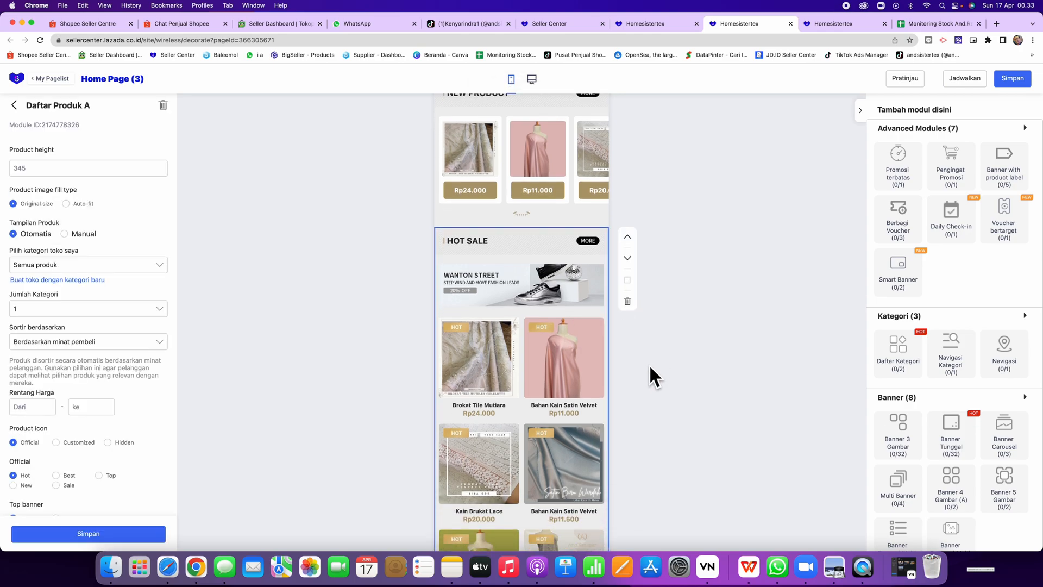
{"action": "left_click", "coordinate": [627, 301]}
{"action": "scroll", "coordinate": [624, 402], "scroll_direction": "down", "scroll_amount": 3}
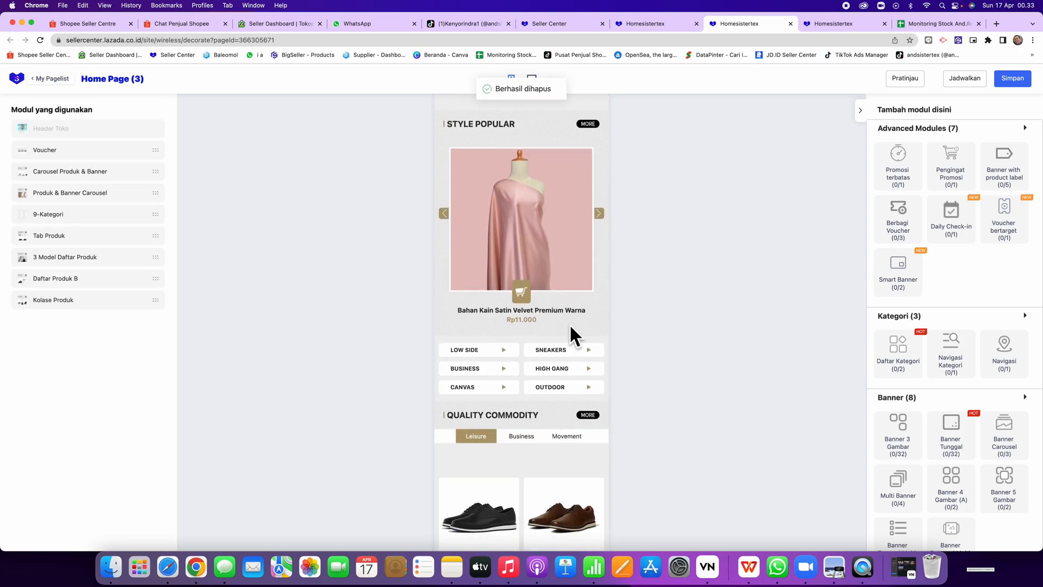
{"action": "left_click", "coordinate": [574, 383]}
{"action": "left_click", "coordinate": [534, 262]}
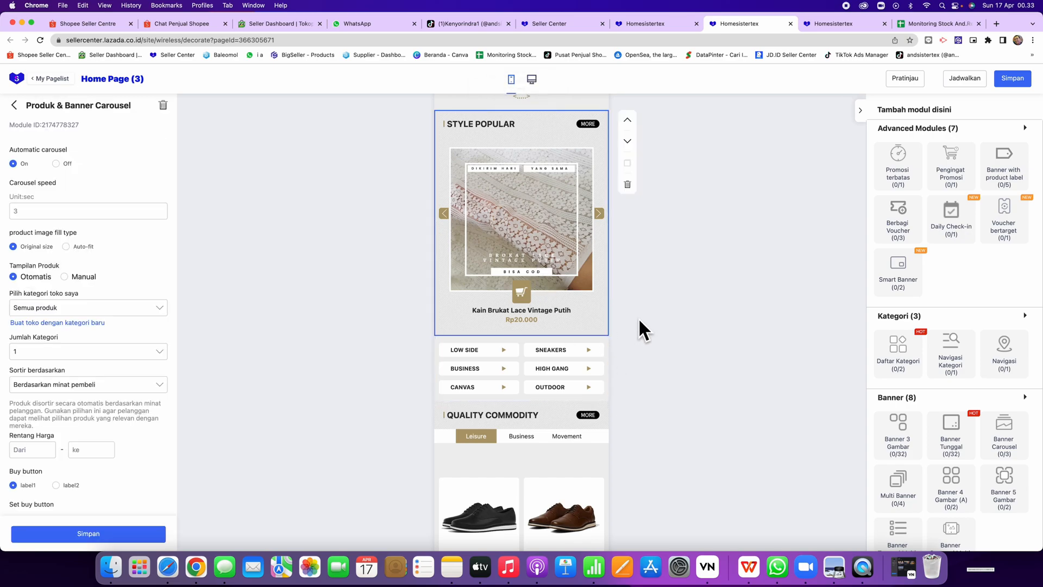
{"action": "left_click", "coordinate": [627, 186]}
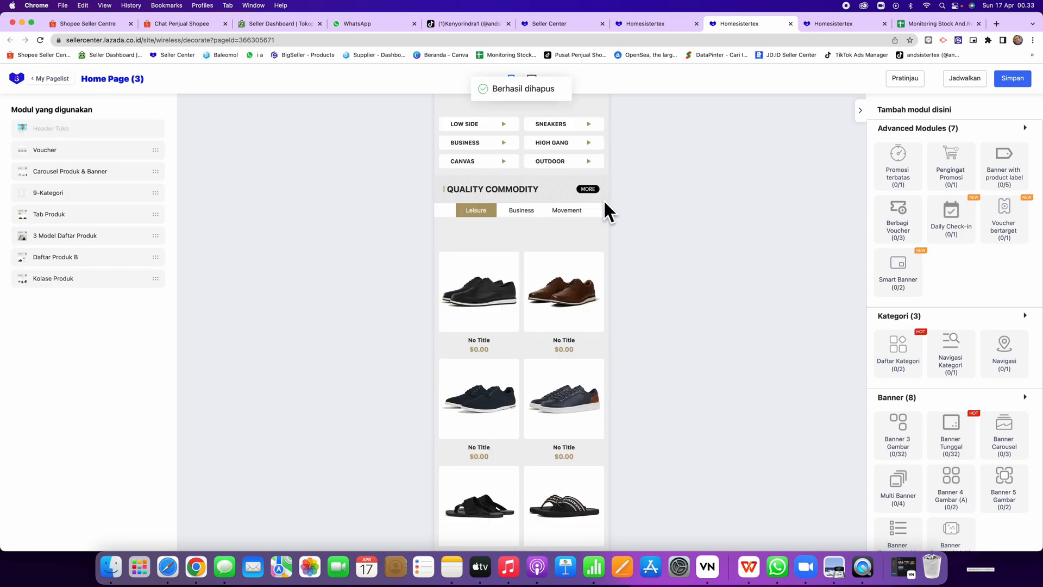
Delete the Tab Produk (QUALITY COMMODITY) and 9-Kategori modules from the page.
{"action": "left_click", "coordinate": [528, 325]}
{"action": "left_click", "coordinate": [627, 250]}
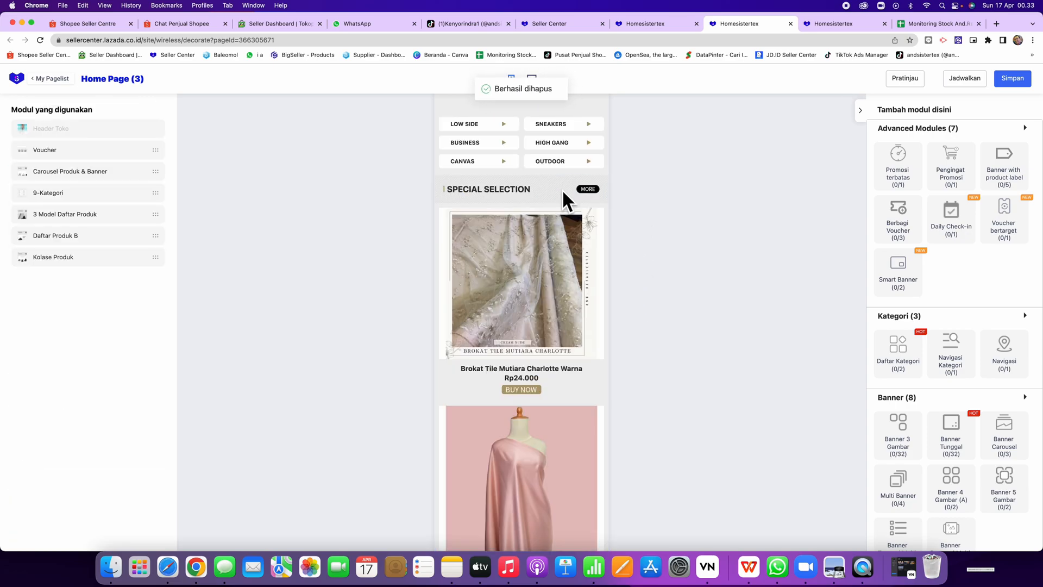
{"action": "left_click", "coordinate": [627, 185]}
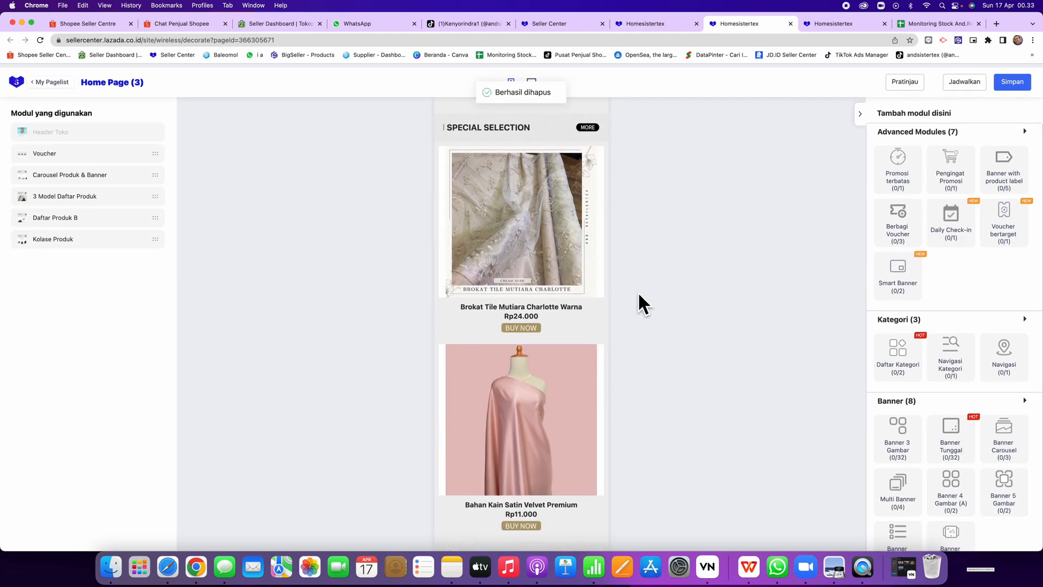
Add a Banner 3 Gambar module between the Voucher module and the NEW PRODUCT carousel.
{"action": "scroll", "coordinate": [910, 461], "scroll_direction": "down", "scroll_amount": 1}
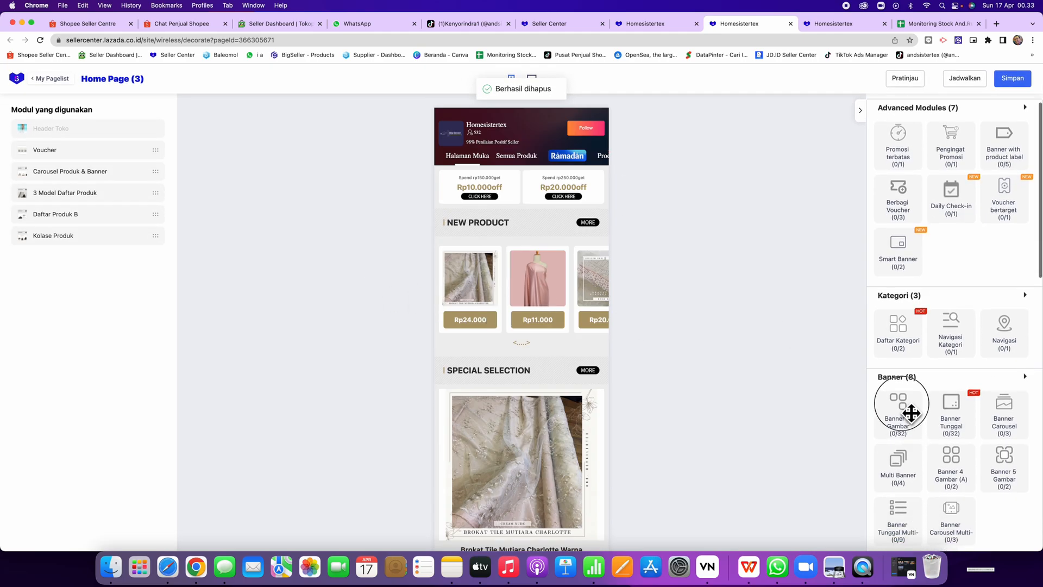
{"action": "left_click_drag", "start_coordinate": [903, 407], "coordinate": [527, 285]}
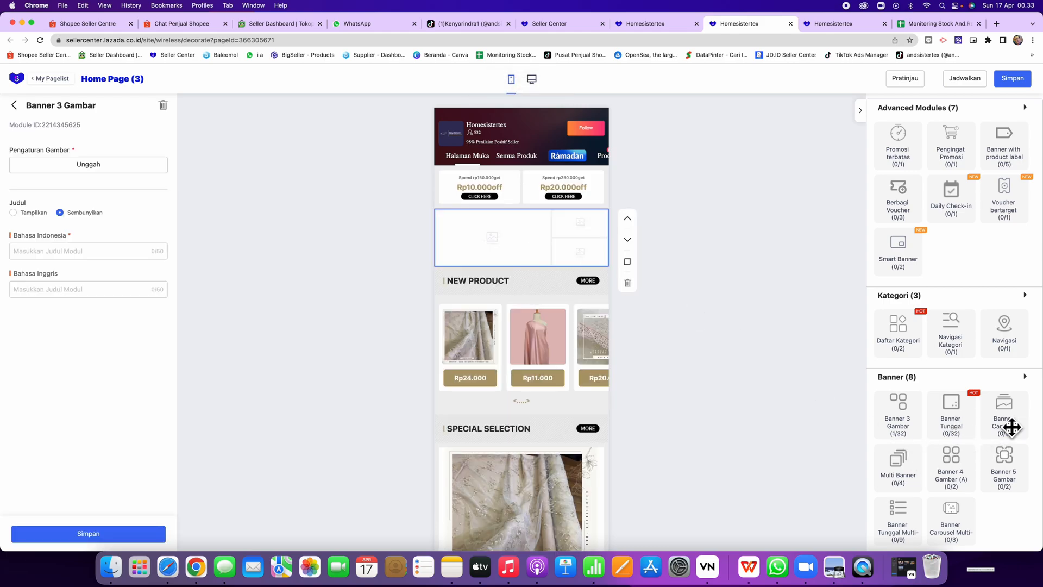
{"action": "left_click_drag", "start_coordinate": [1011, 426], "coordinate": [687, 372]}
Open the Banner 3 Gambar image upload settings and view the Banner Builder templates for the first image.
{"action": "left_click", "coordinate": [108, 165]}
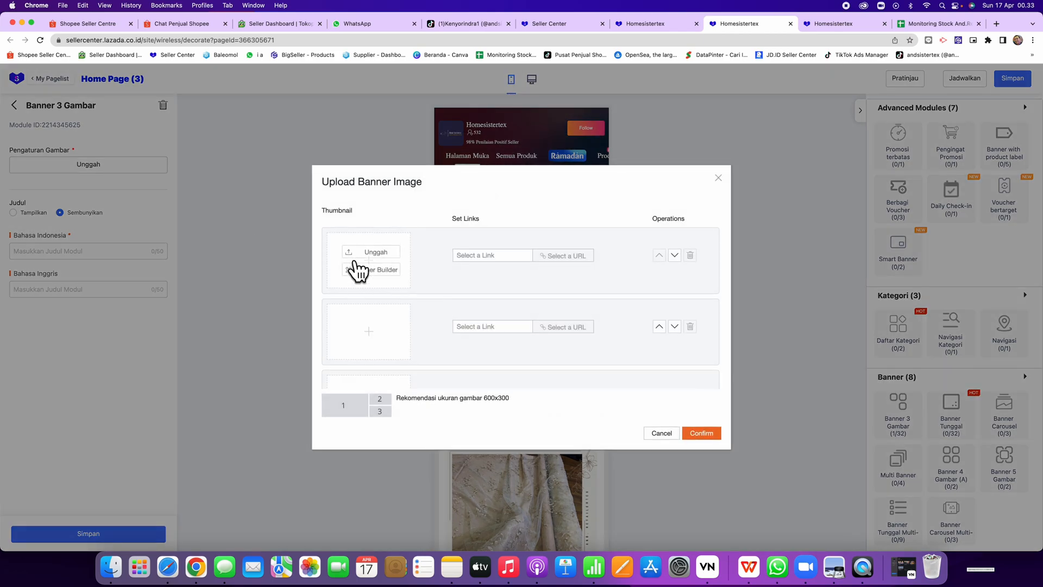
{"action": "left_click", "coordinate": [355, 265]}
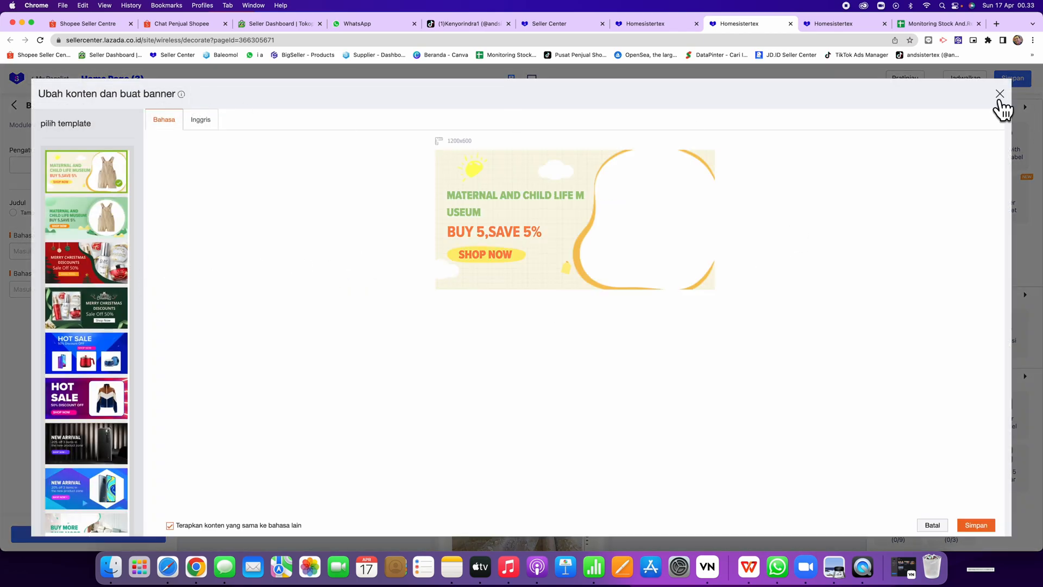
{"action": "left_click", "coordinate": [999, 95]}
Upload Satin Velvet 22 (750 × 350 mm).jpg from Downloads as the first banner's Bahasa image, cropped to 600 x 300.
{"action": "left_click", "coordinate": [375, 269]}
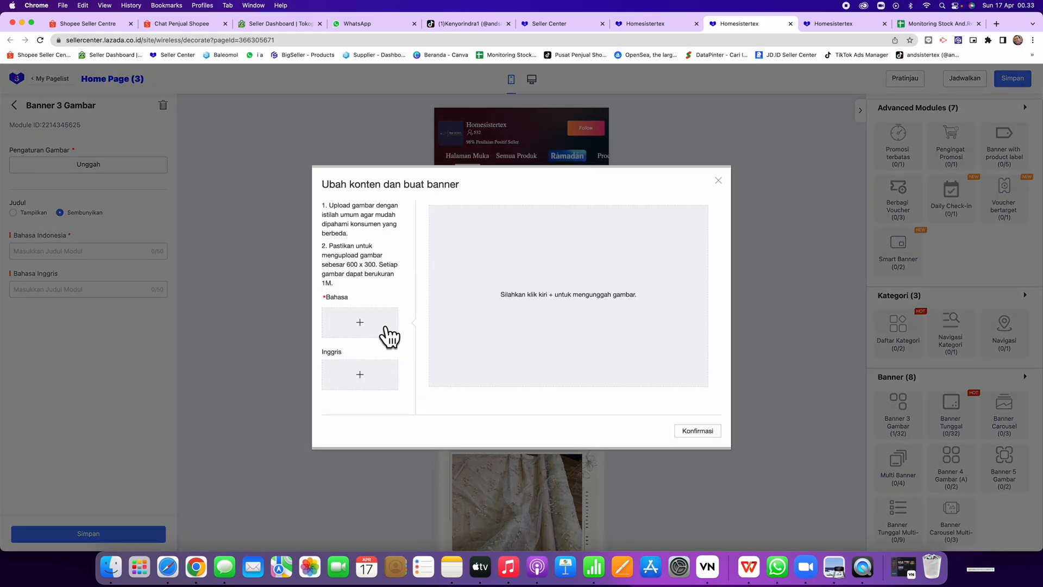
{"action": "left_click", "coordinate": [360, 324]}
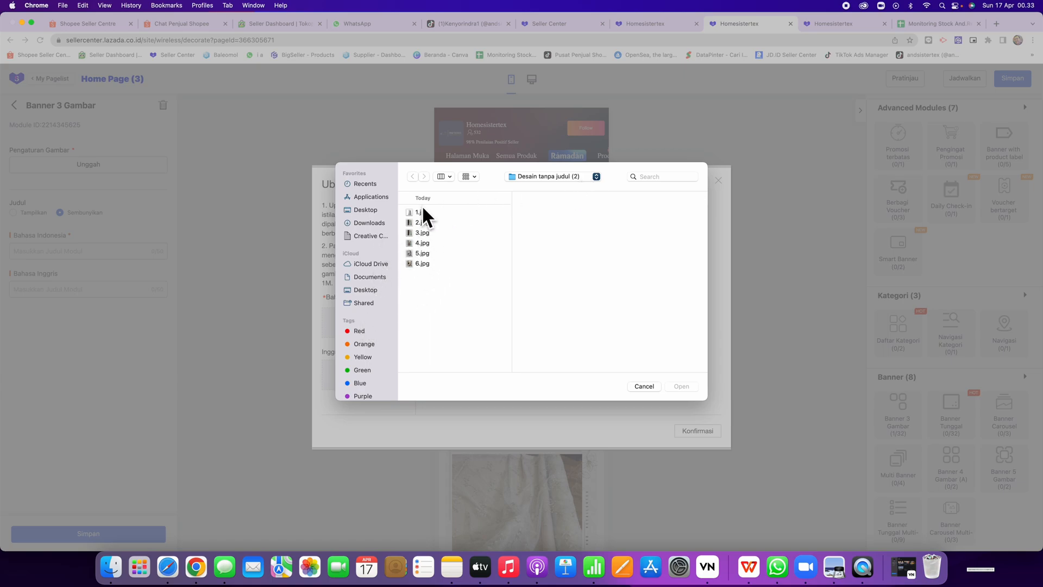
{"action": "left_click", "coordinate": [366, 223]}
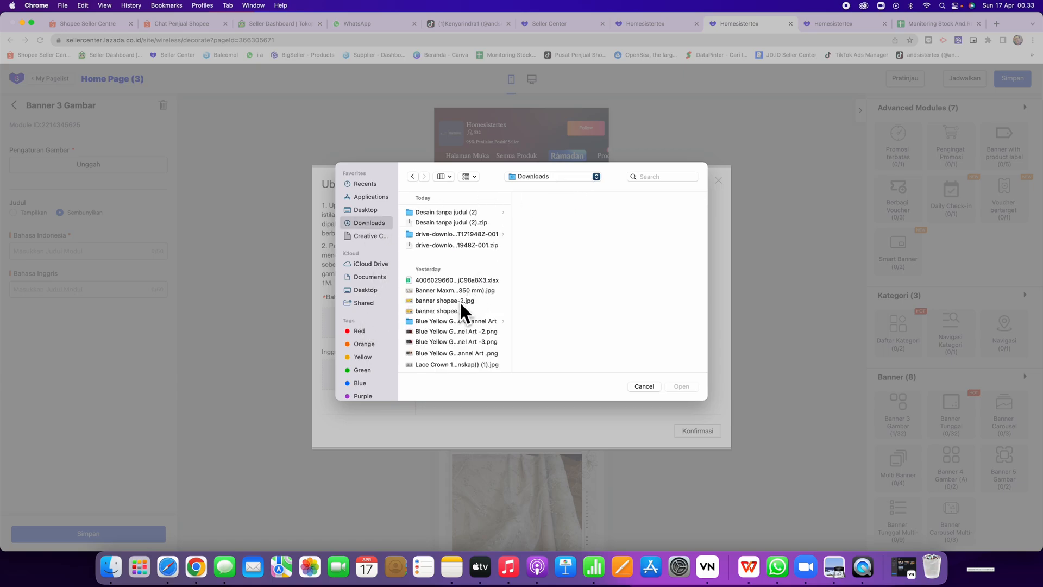
{"action": "left_click", "coordinate": [461, 302]}
{"action": "left_click", "coordinate": [458, 308]}
{"action": "scroll", "coordinate": [459, 308], "scroll_direction": "down", "scroll_amount": 3}
{"action": "left_click", "coordinate": [459, 297]}
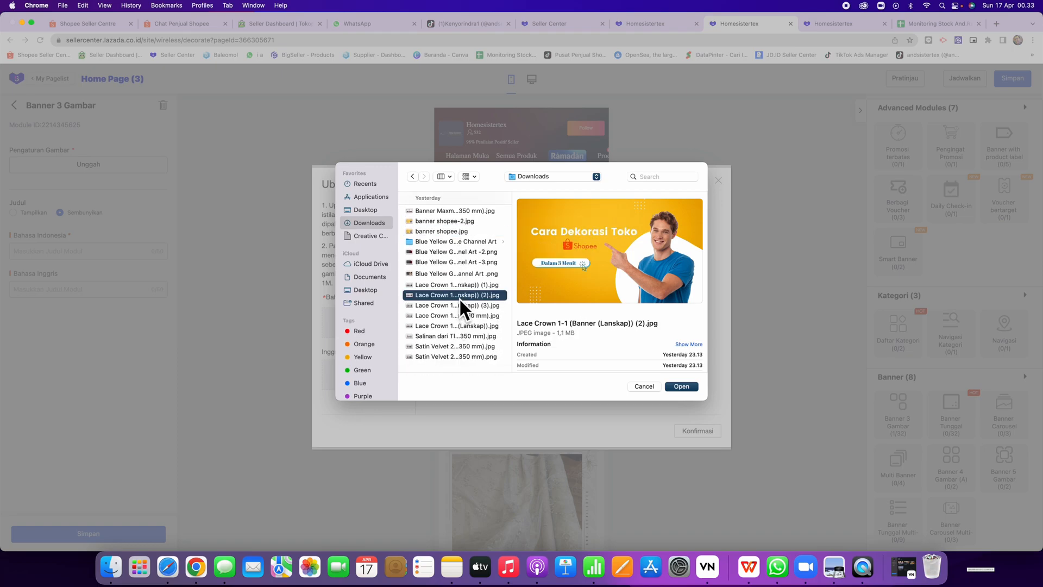
{"action": "left_click", "coordinate": [460, 305]}
{"action": "left_click", "coordinate": [457, 344]}
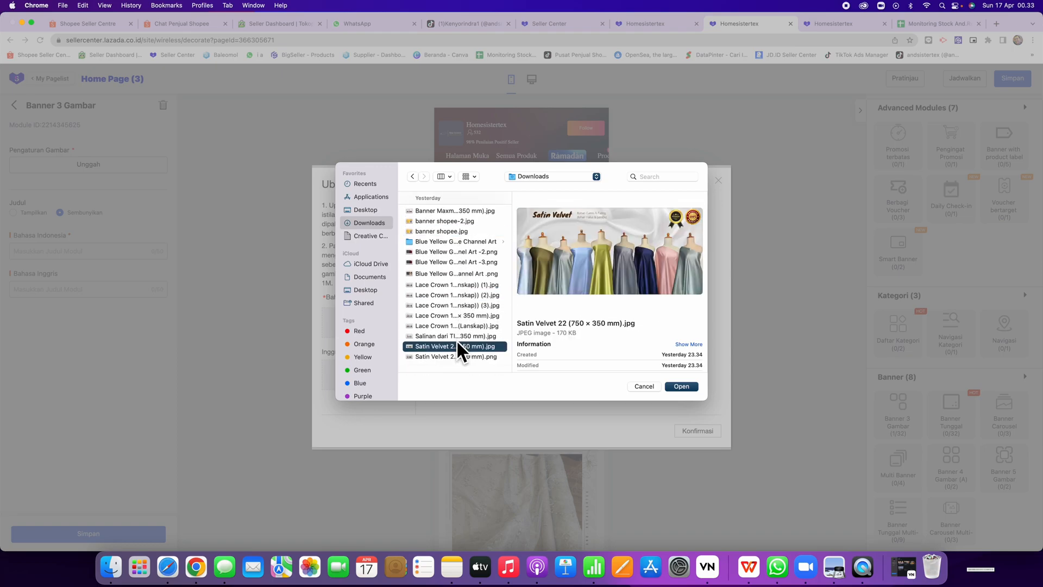
{"action": "double_click", "coordinate": [457, 346]}
{"action": "left_click", "coordinate": [685, 398]}
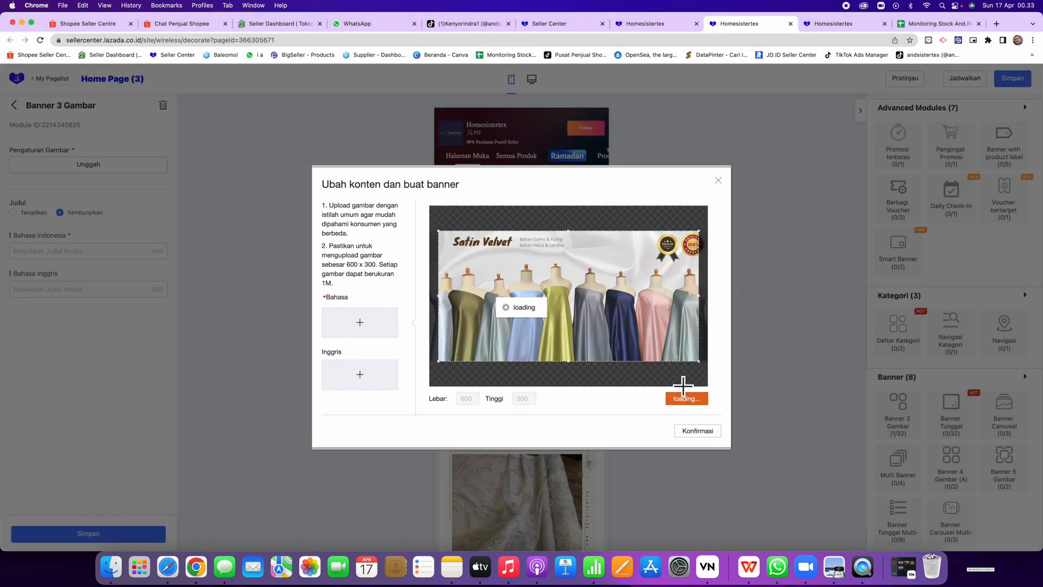
{"action": "left_click", "coordinate": [694, 432]}
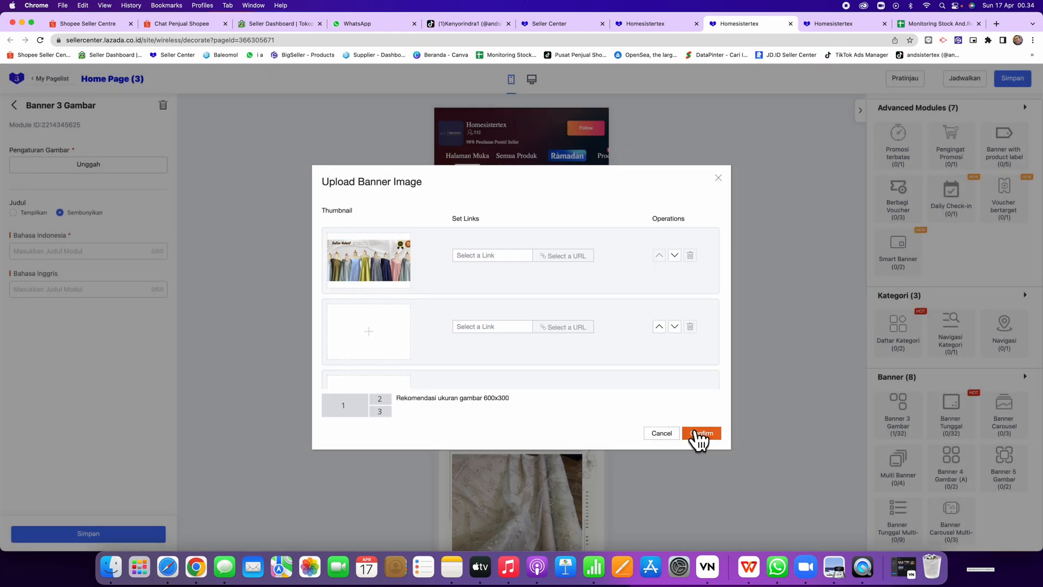
Link the first banner image to the Satin product group.
{"action": "left_click", "coordinate": [551, 256]}
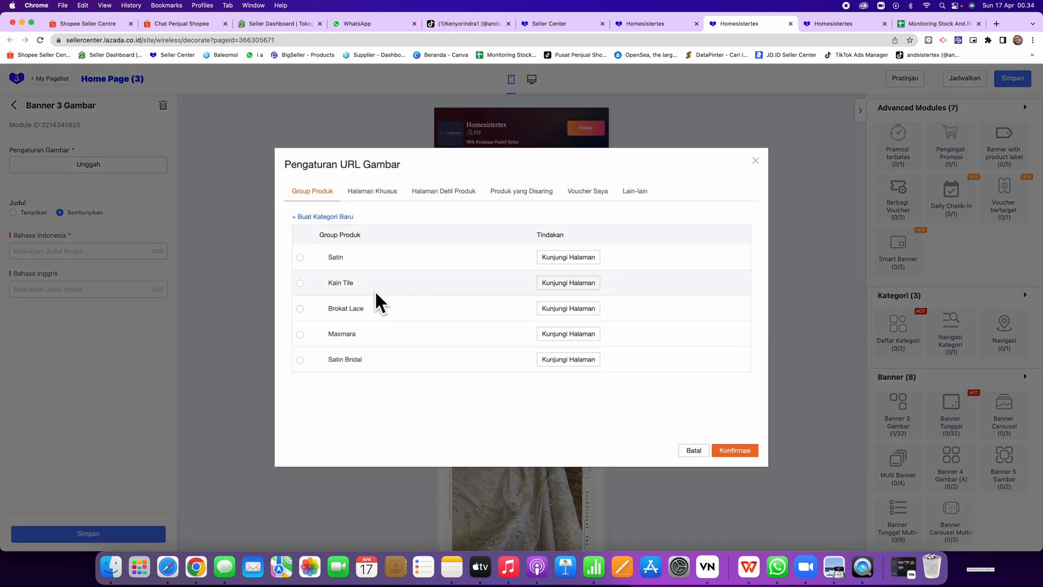
{"action": "left_click", "coordinate": [300, 256]}
{"action": "left_click", "coordinate": [736, 450]}
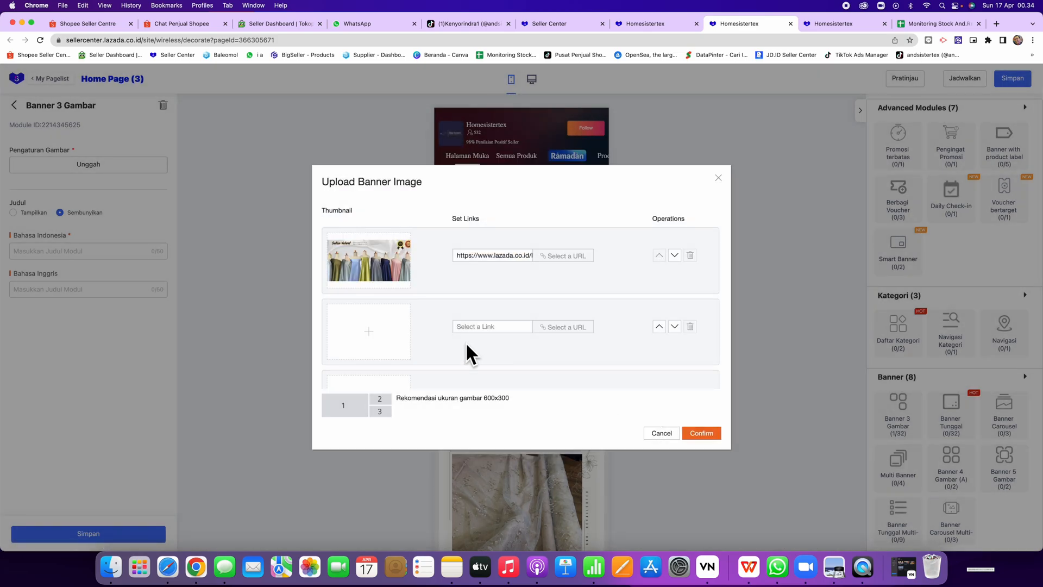
Upload Banner Maxmara Ken 2 (Banner (Lanskap)) (750 × 350 mm).jpg as the second banner's Bahasa image, cropped to 600 x 300.
{"action": "left_click", "coordinate": [378, 336]}
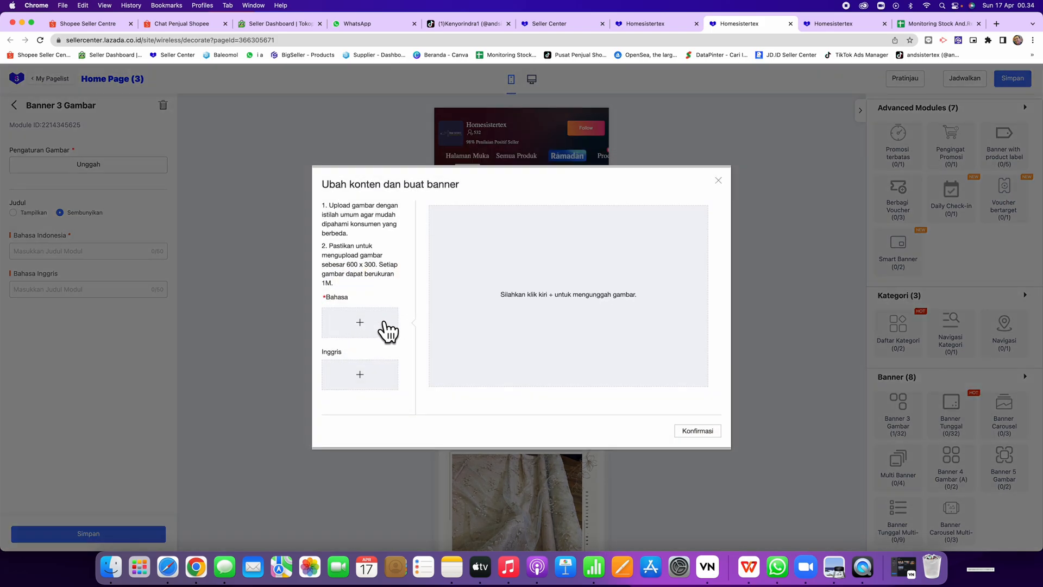
{"action": "left_click", "coordinate": [384, 328]}
{"action": "scroll", "coordinate": [457, 322], "scroll_direction": "down", "scroll_amount": 5}
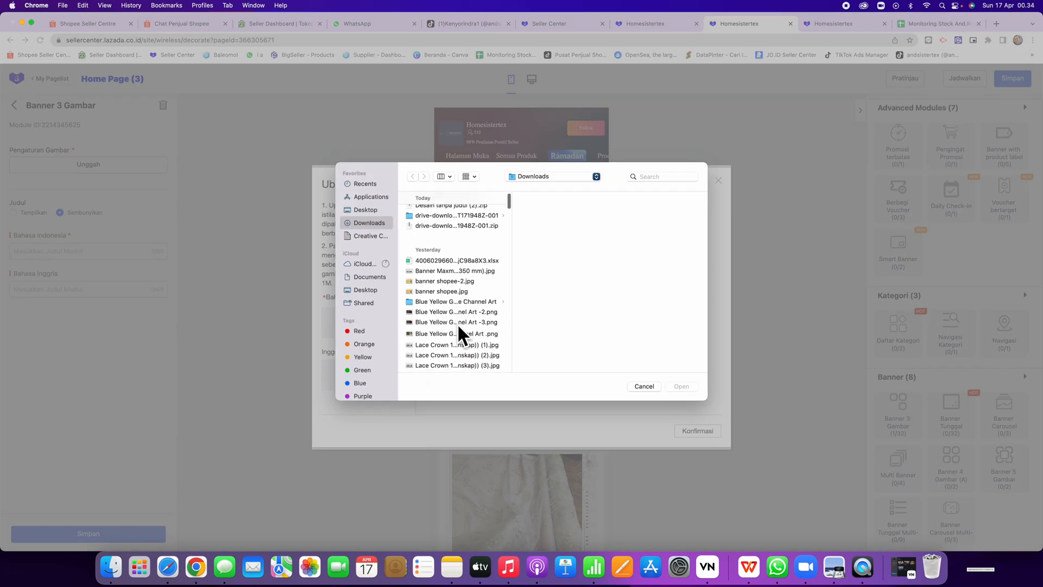
{"action": "scroll", "coordinate": [453, 339], "scroll_direction": "up", "scroll_amount": 5}
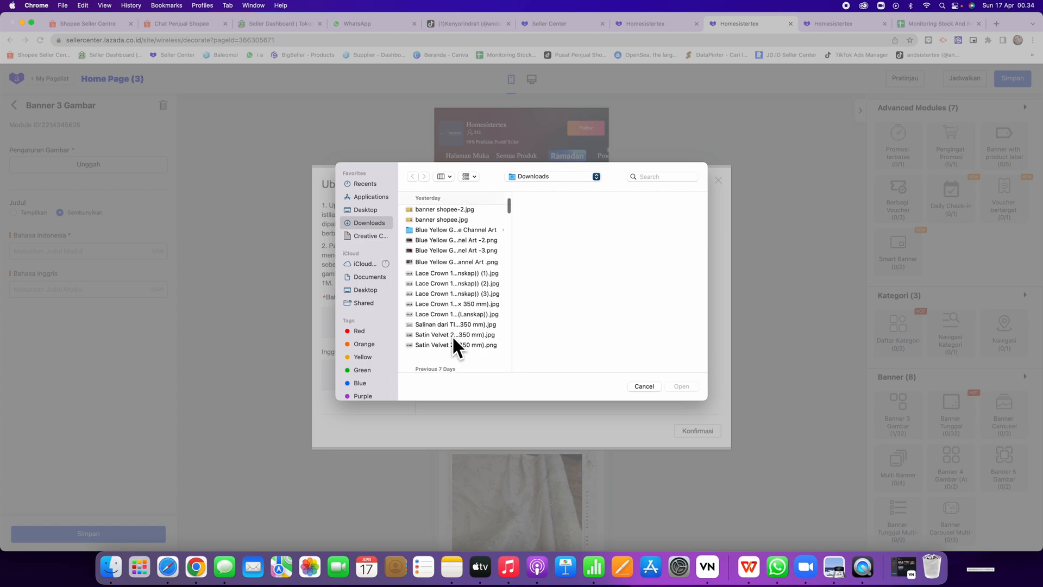
{"action": "left_click", "coordinate": [452, 289]}
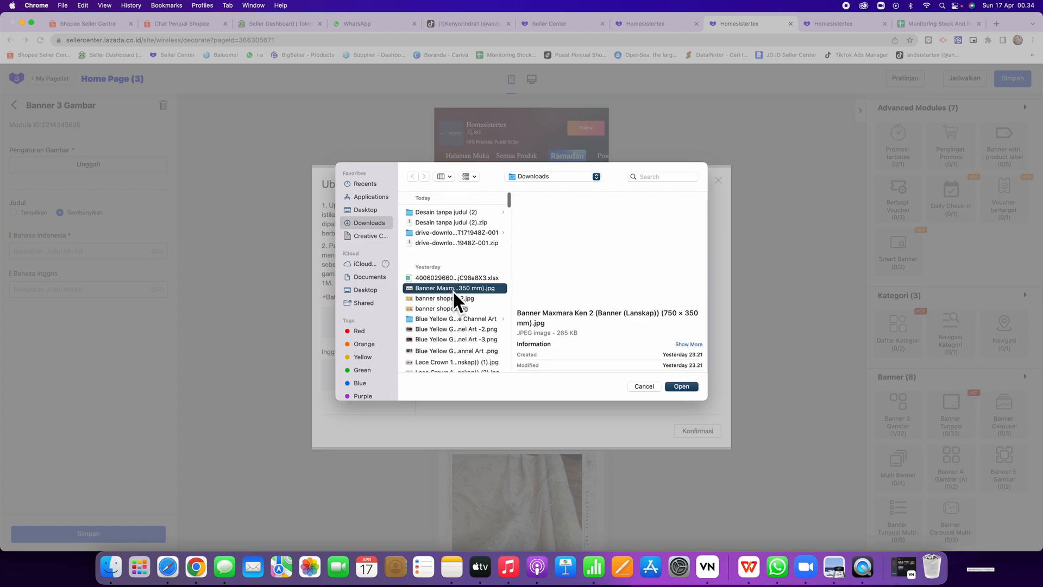
{"action": "double_click", "coordinate": [452, 288]}
{"action": "left_click", "coordinate": [691, 401]}
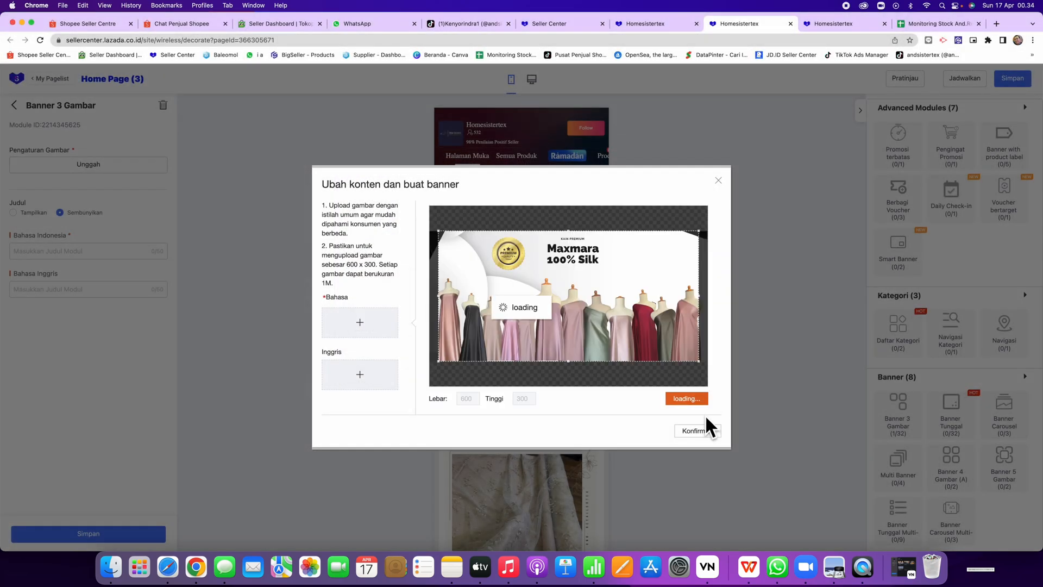
{"action": "left_click", "coordinate": [700, 432]}
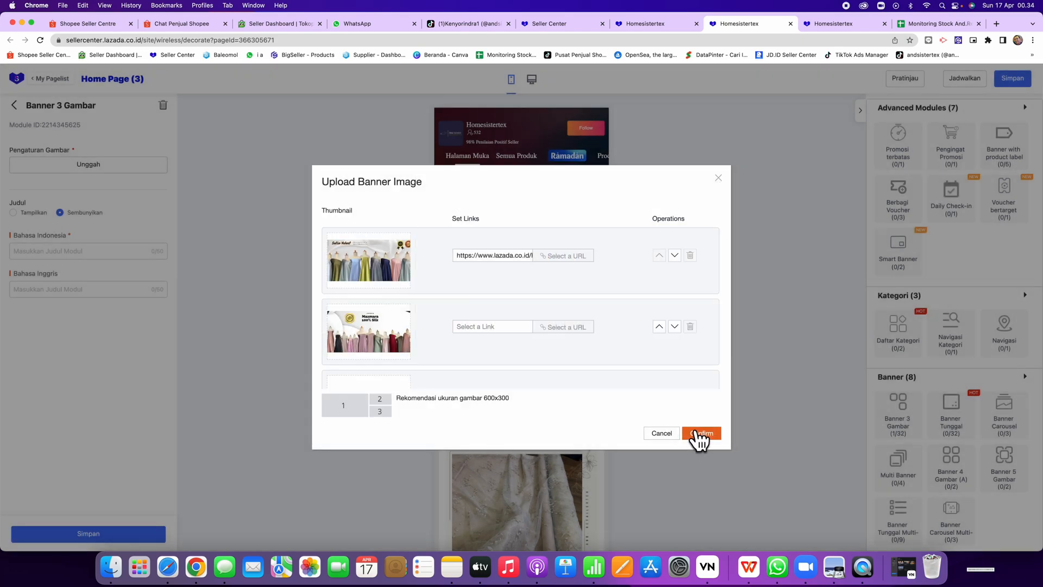
Link the second banner image to the Maxmara product group.
{"action": "left_click", "coordinate": [694, 433]}
{"action": "left_click", "coordinate": [560, 346]}
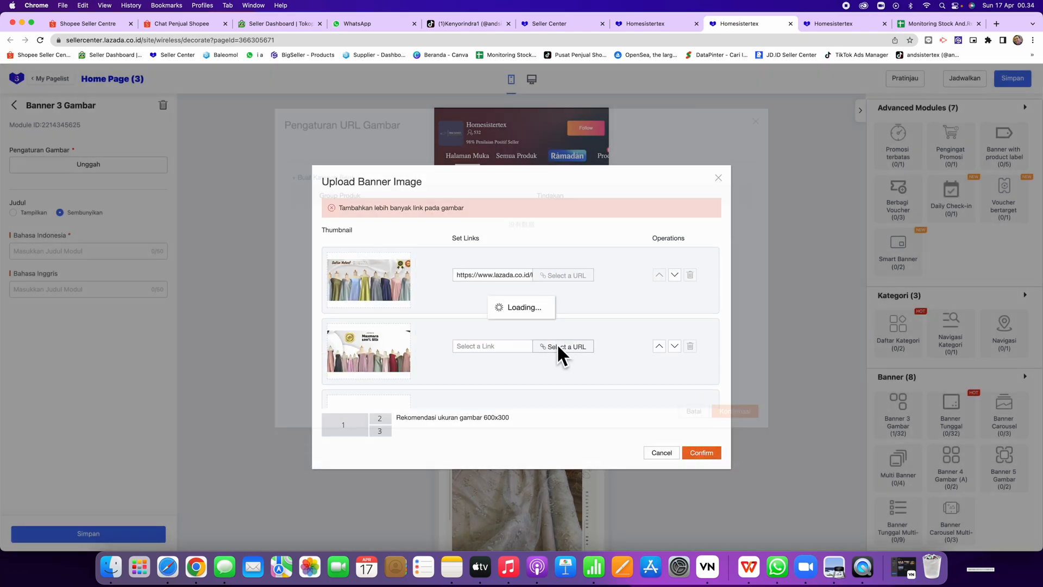
{"action": "left_click", "coordinate": [300, 334]}
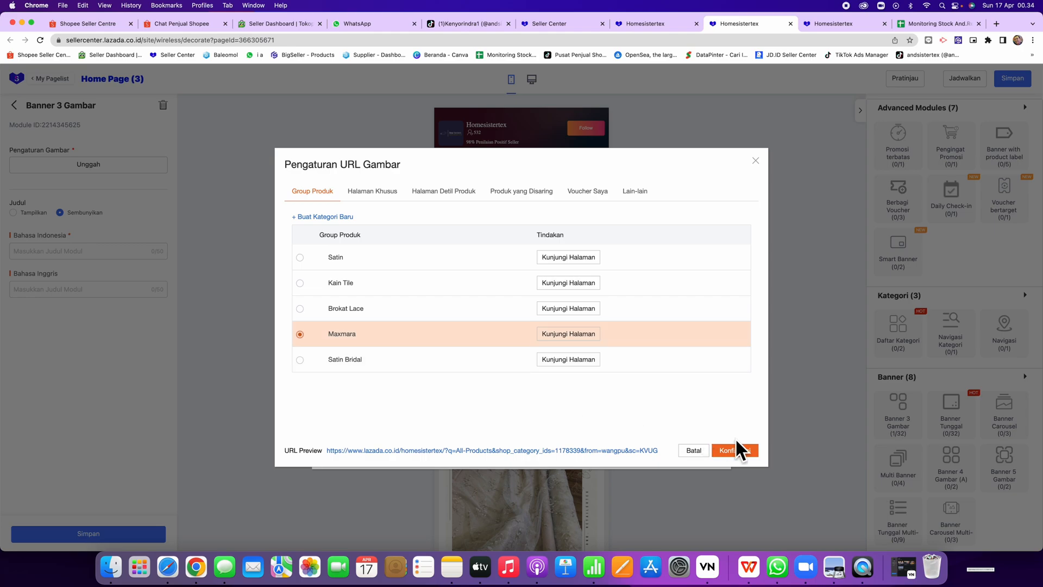
{"action": "left_click", "coordinate": [735, 449]}
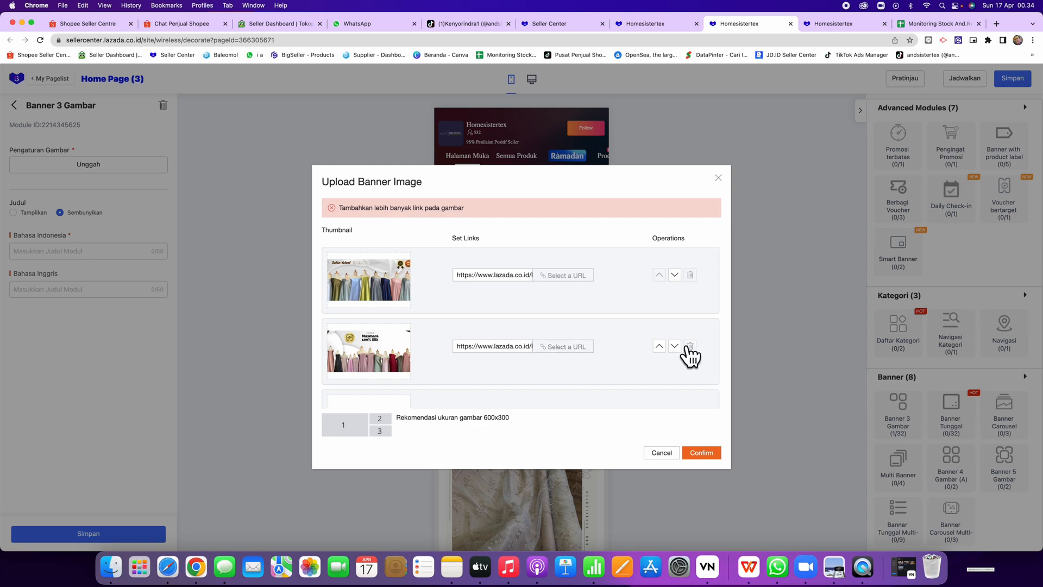
Upload the Lace Crown 1-1 banner showing Brokat Lace fabrics as the third banner's Bahasa image.
{"action": "scroll", "coordinate": [496, 361], "scroll_direction": "down", "scroll_amount": 2}
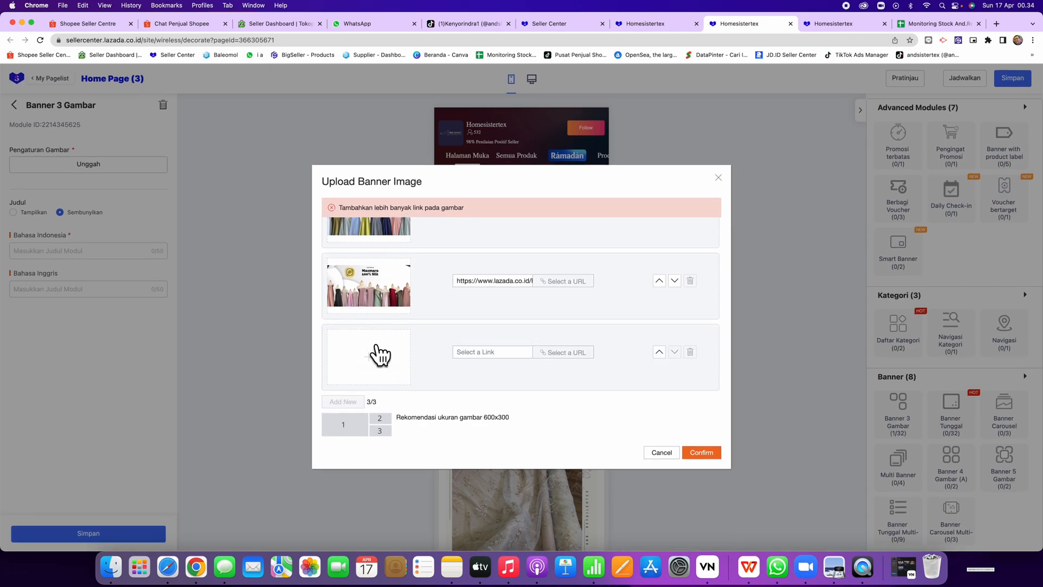
{"action": "left_click", "coordinate": [370, 355]}
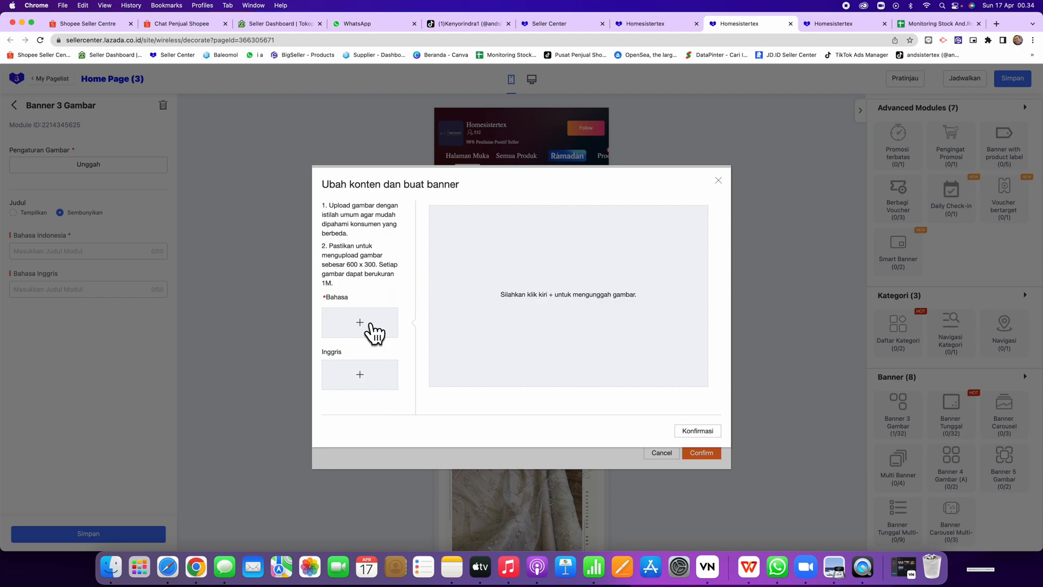
{"action": "left_click", "coordinate": [362, 322]}
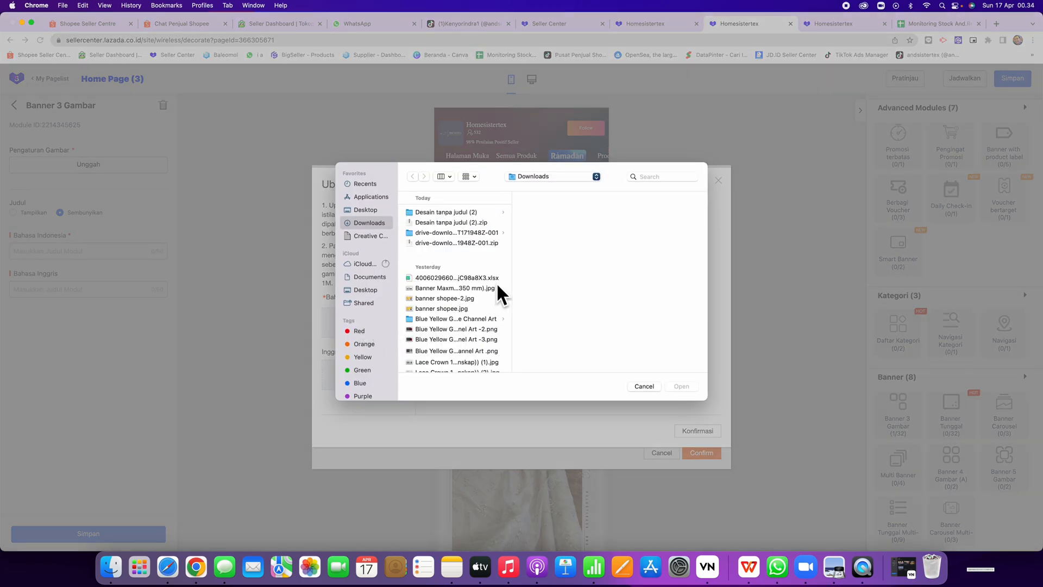
{"action": "scroll", "coordinate": [496, 282], "scroll_direction": "down", "scroll_amount": 3}
{"action": "left_click", "coordinate": [464, 274]}
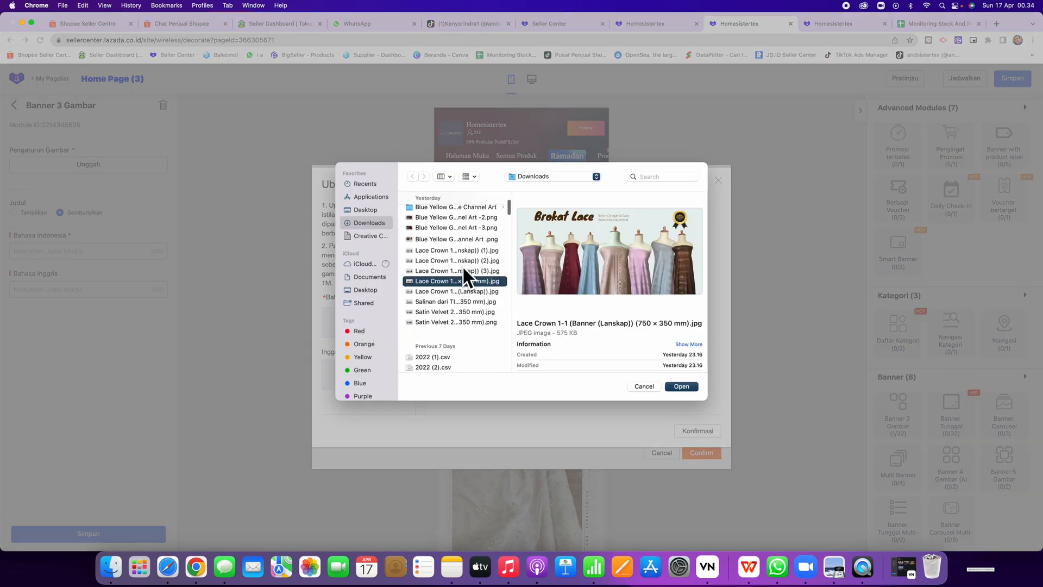
{"action": "double_click", "coordinate": [463, 269]}
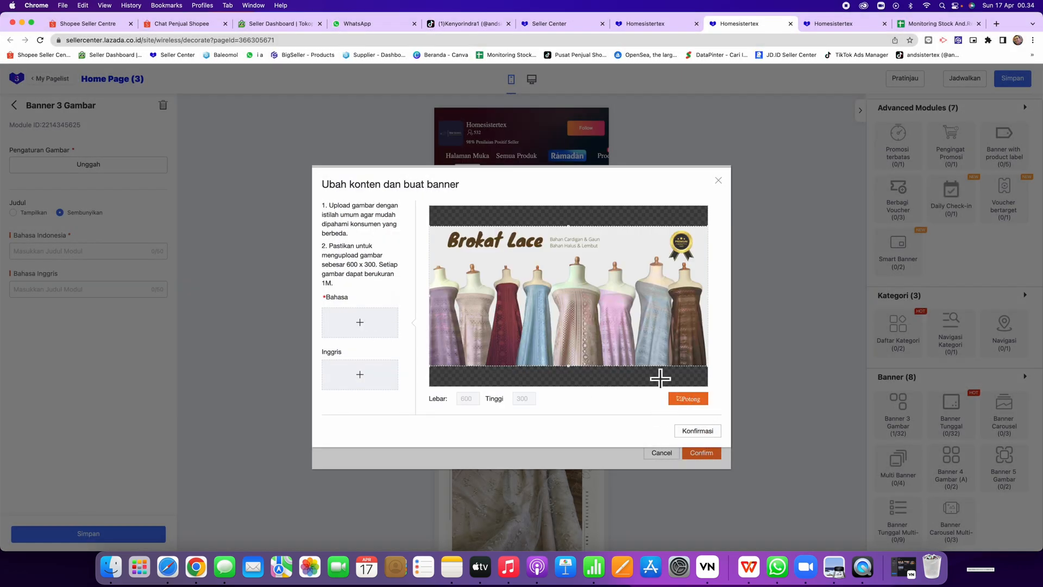
{"action": "left_click", "coordinate": [706, 430]}
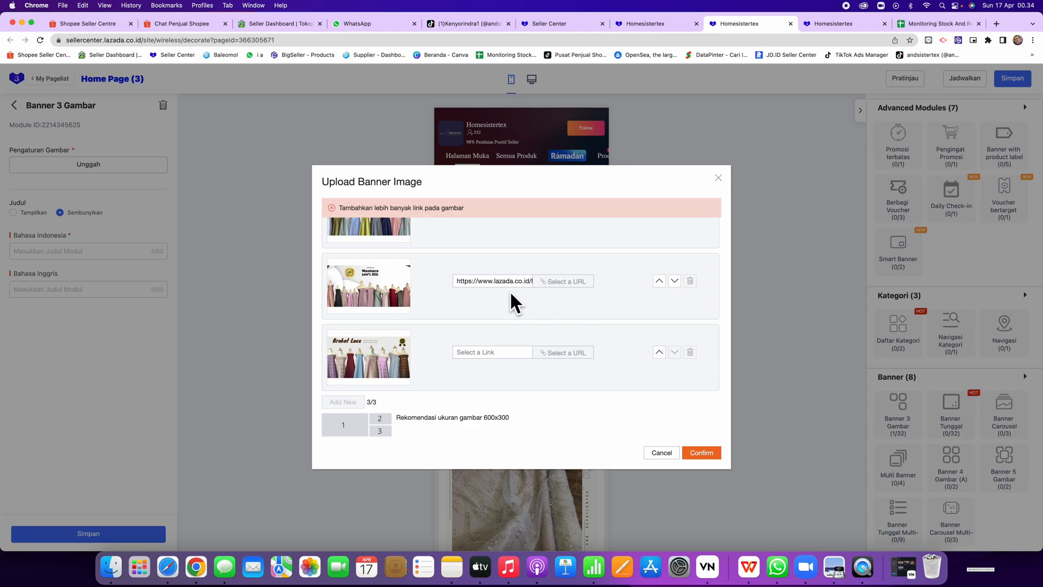
Link the third banner image to the Brokat Lace product group and apply all three images to the Banner 3 Gambar module.
{"action": "scroll", "coordinate": [510, 291], "scroll_direction": "up", "scroll_amount": 2}
{"action": "scroll", "coordinate": [509, 292], "scroll_direction": "down", "scroll_amount": 2}
{"action": "left_click", "coordinate": [572, 353]}
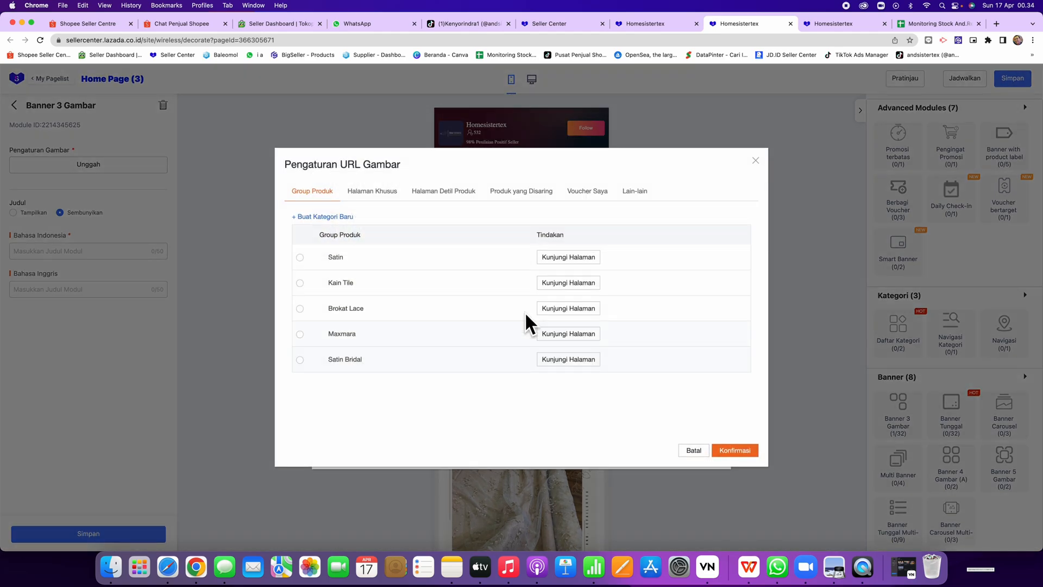
{"action": "left_click", "coordinate": [300, 309]}
{"action": "left_click", "coordinate": [739, 449]}
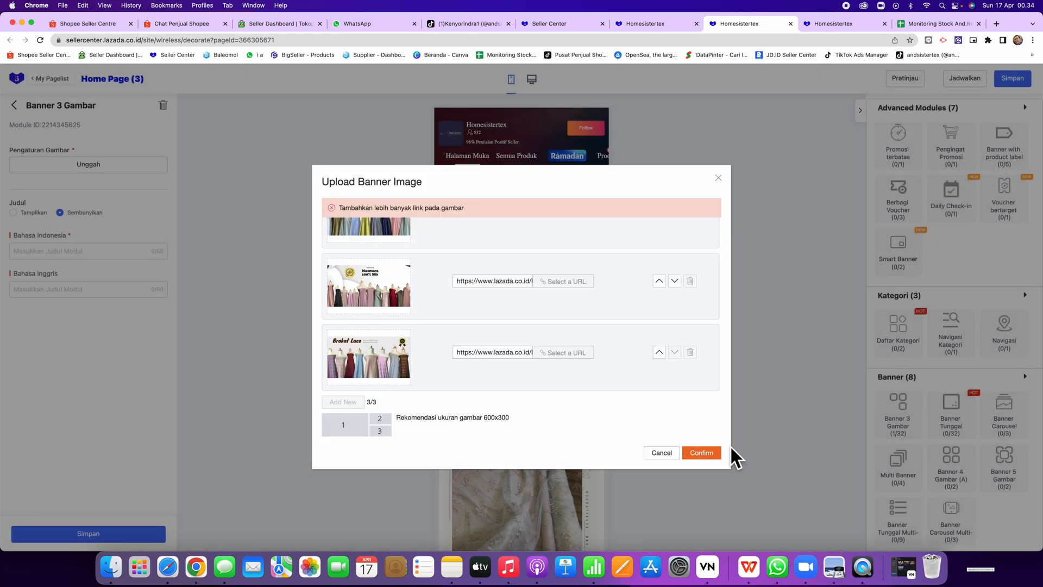
{"action": "left_click", "coordinate": [700, 453]}
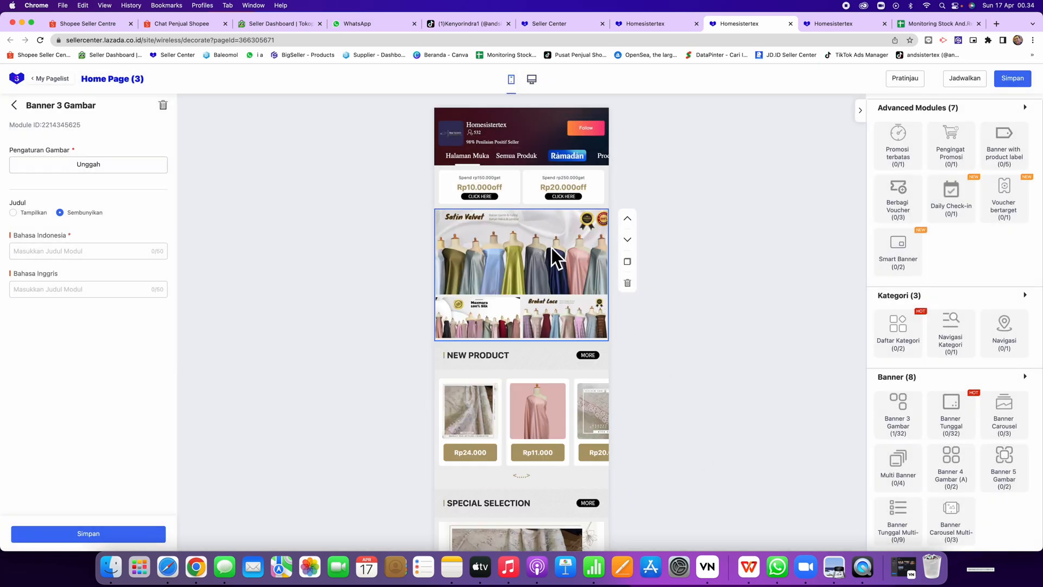
Title the NEW PRODUCT carousel "Produk Baru" in Indonesian and "New Produk" in English, and save the module.
{"action": "scroll", "coordinate": [580, 386], "scroll_direction": "down", "scroll_amount": 3}
{"action": "left_click", "coordinate": [533, 315]}
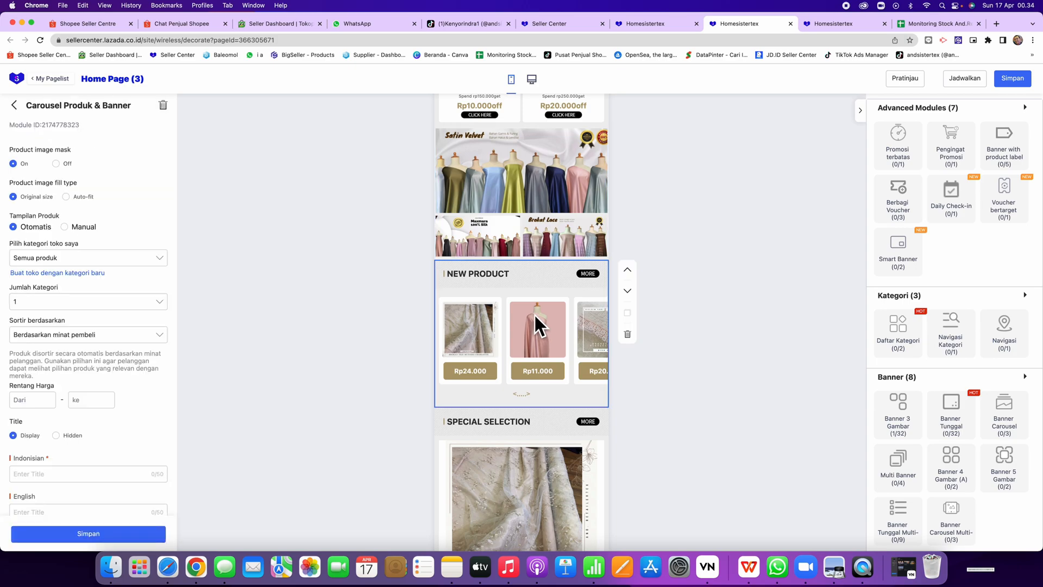
{"action": "scroll", "coordinate": [93, 380], "scroll_direction": "down", "scroll_amount": 1}
{"action": "left_click", "coordinate": [90, 446]}
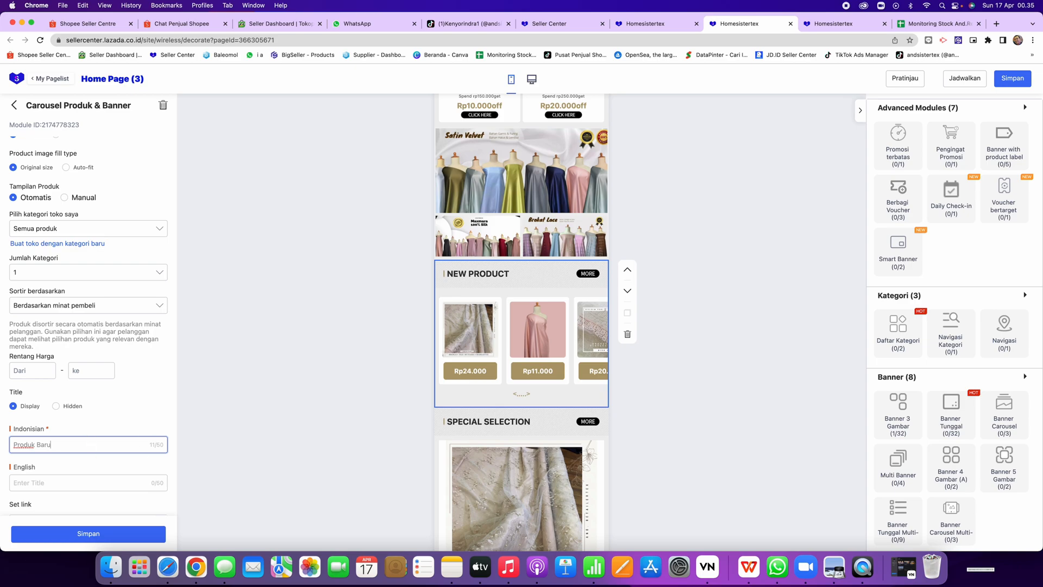
{"action": "left_click", "coordinate": [137, 488]}
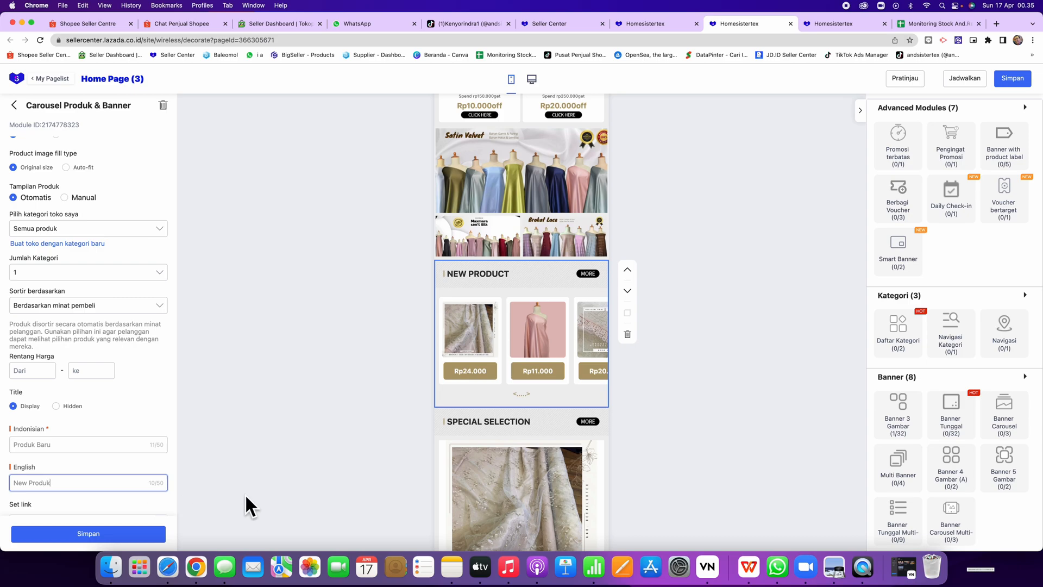
{"action": "scroll", "coordinate": [142, 454], "scroll_direction": "down", "scroll_amount": 2}
{"action": "left_click", "coordinate": [115, 533]}
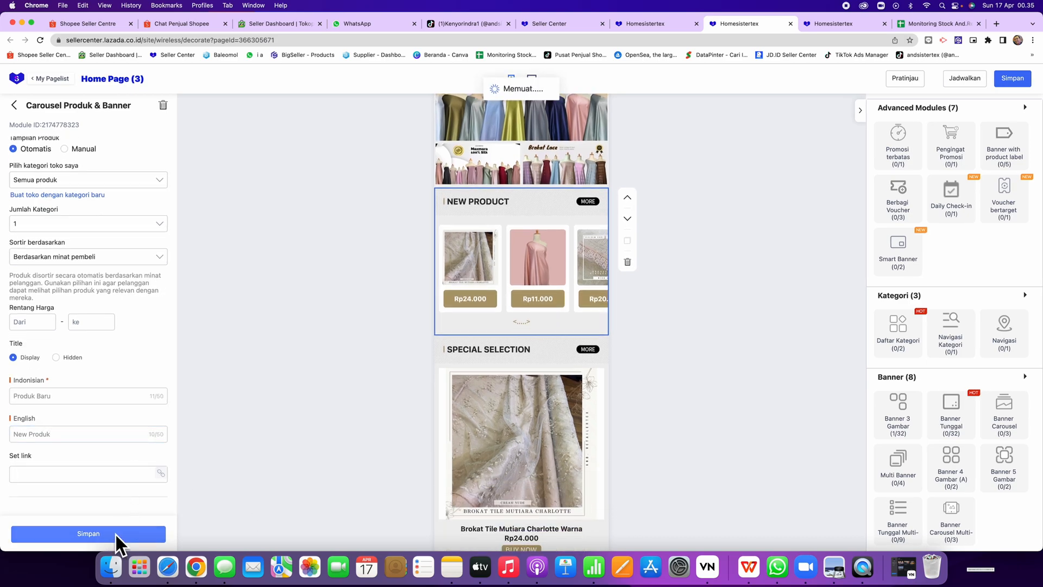
Set the NEW PRODUCT carousel's store category to Satin and choose its number of categories.
{"action": "left_click", "coordinate": [565, 250]}
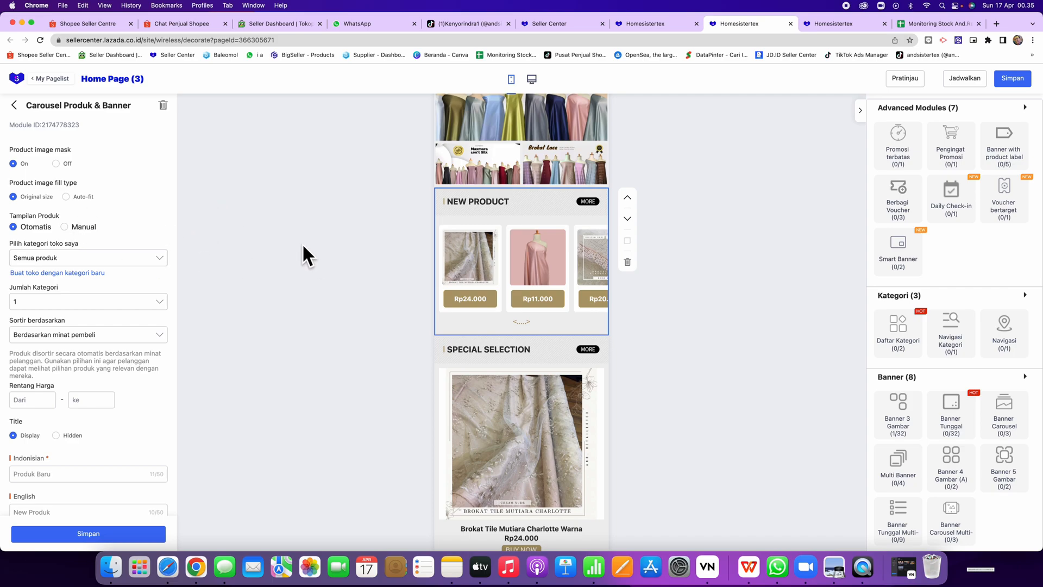
{"action": "left_click", "coordinate": [98, 260]}
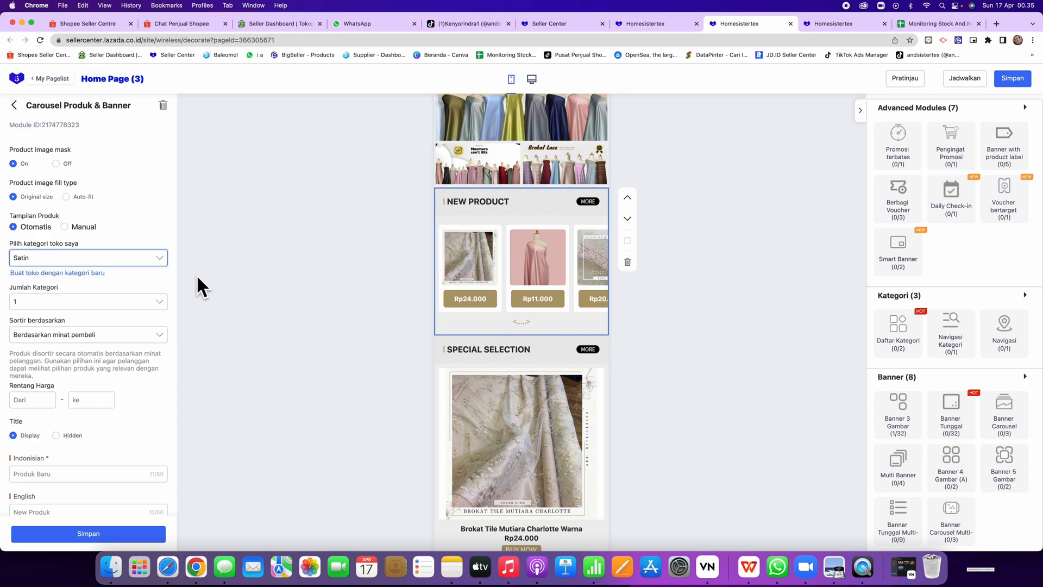
{"action": "left_click", "coordinate": [101, 310]}
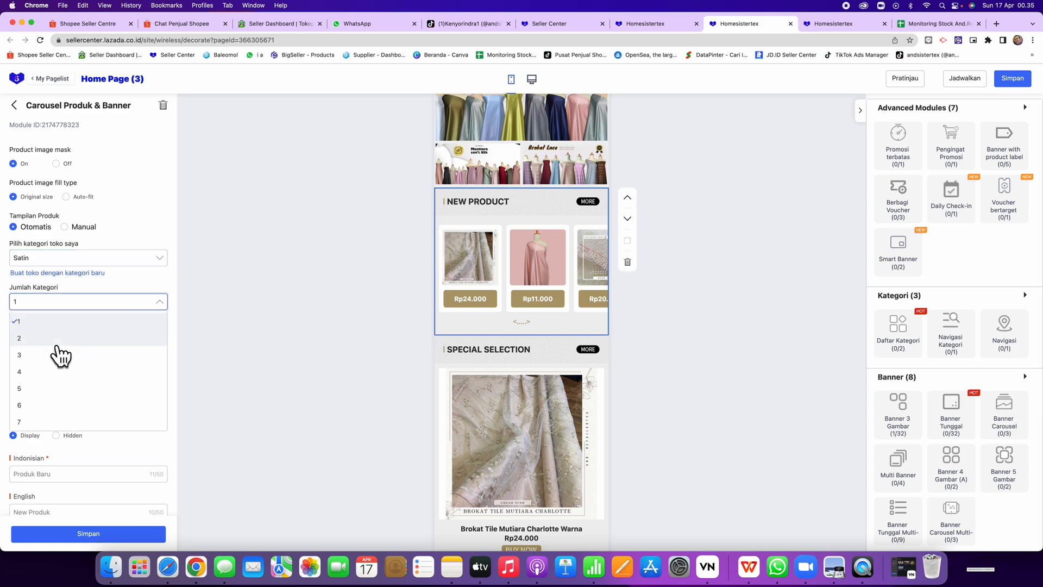
{"action": "left_click", "coordinate": [62, 348]}
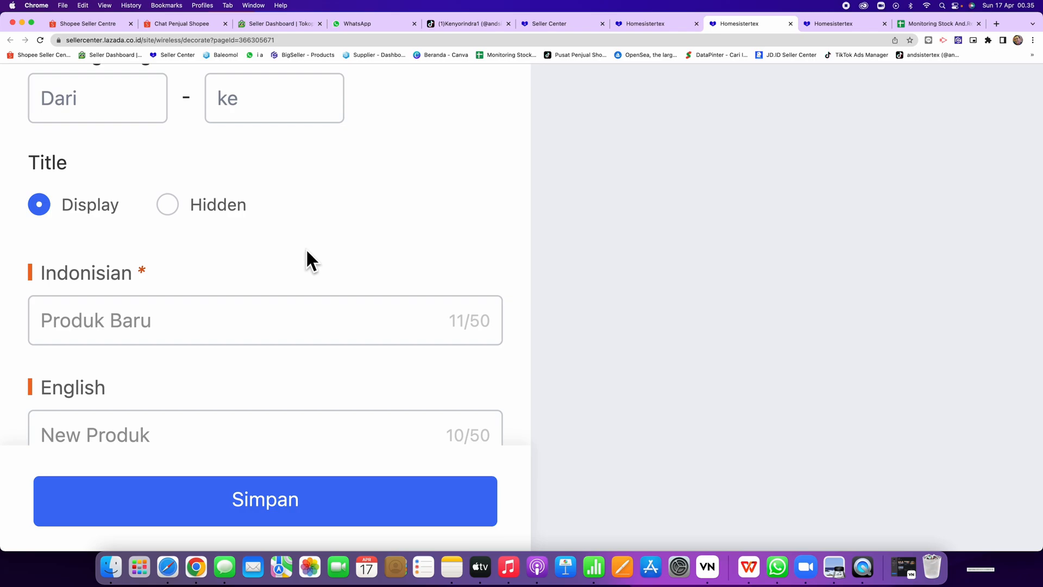
Save the NEW PRODUCT carousel, then set its number of categories to 7 and save the module again.
{"action": "left_click", "coordinate": [275, 484]}
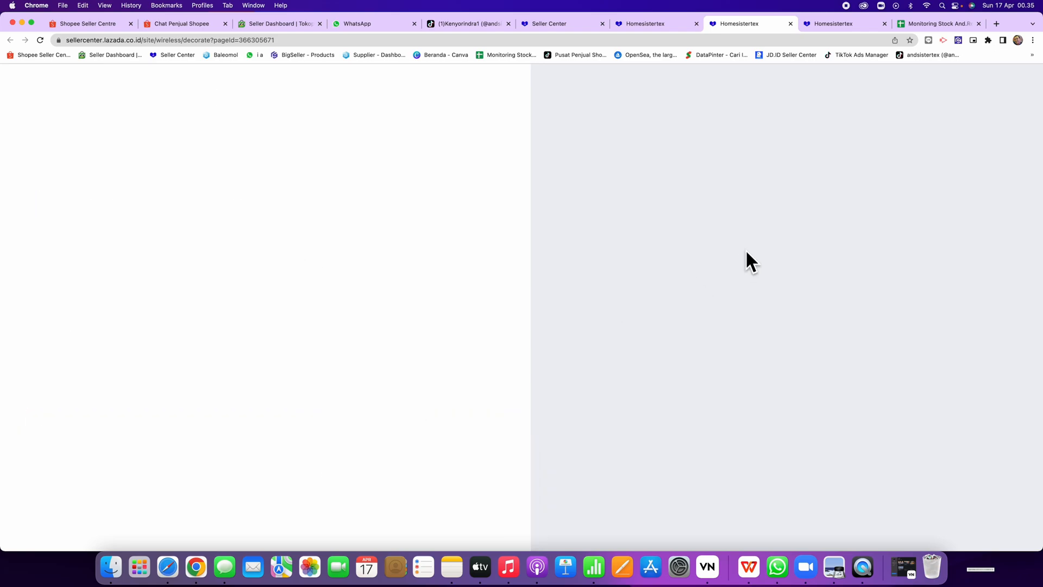
{"action": "scroll", "coordinate": [572, 244], "scroll_direction": "down", "scroll_amount": 1}
{"action": "scroll", "coordinate": [529, 250], "scroll_direction": "up", "scroll_amount": 2}
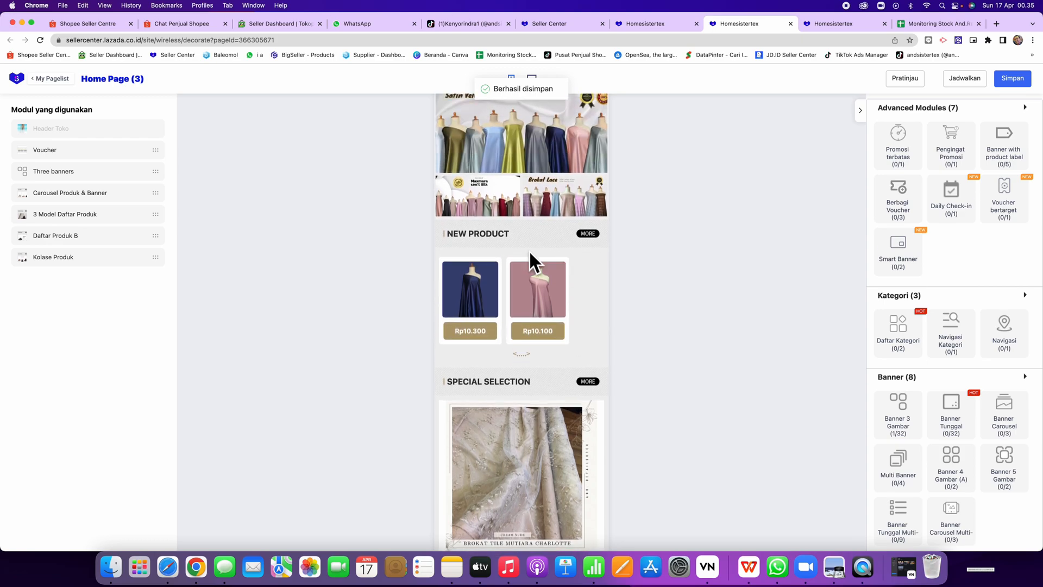
{"action": "left_click", "coordinate": [487, 309]}
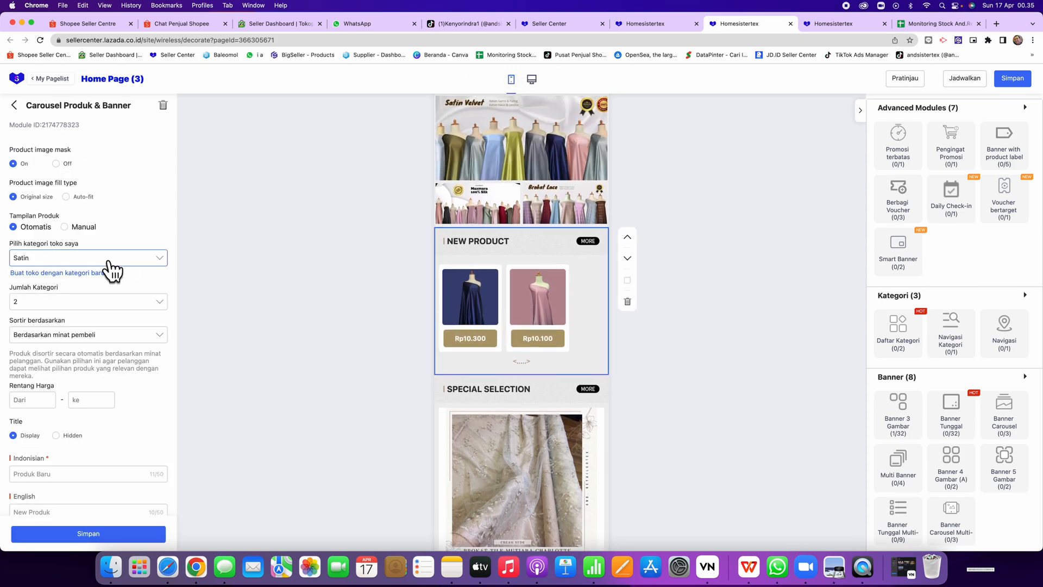
{"action": "left_click", "coordinate": [101, 302]}
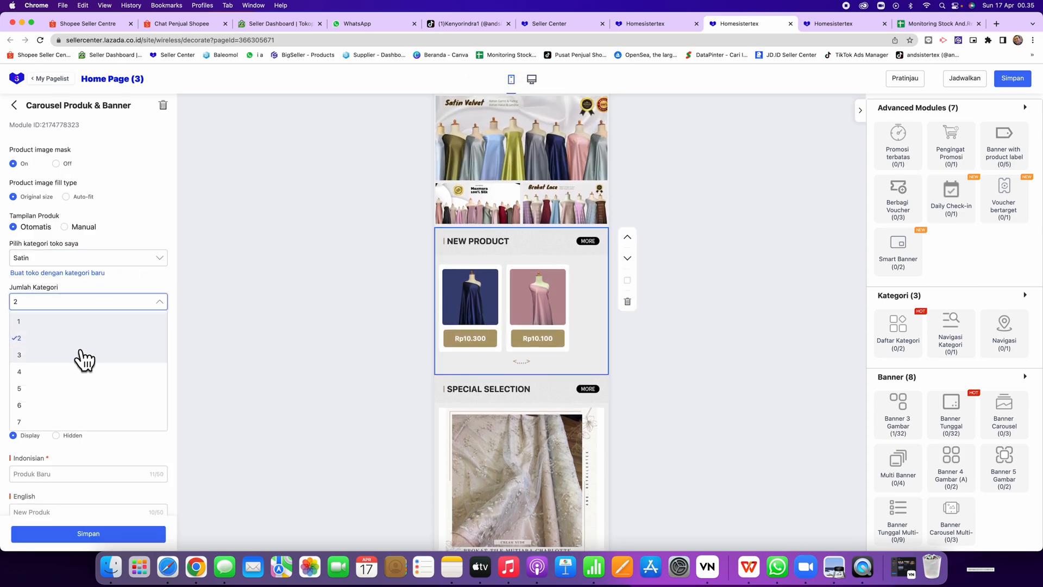
{"action": "left_click", "coordinate": [33, 422]}
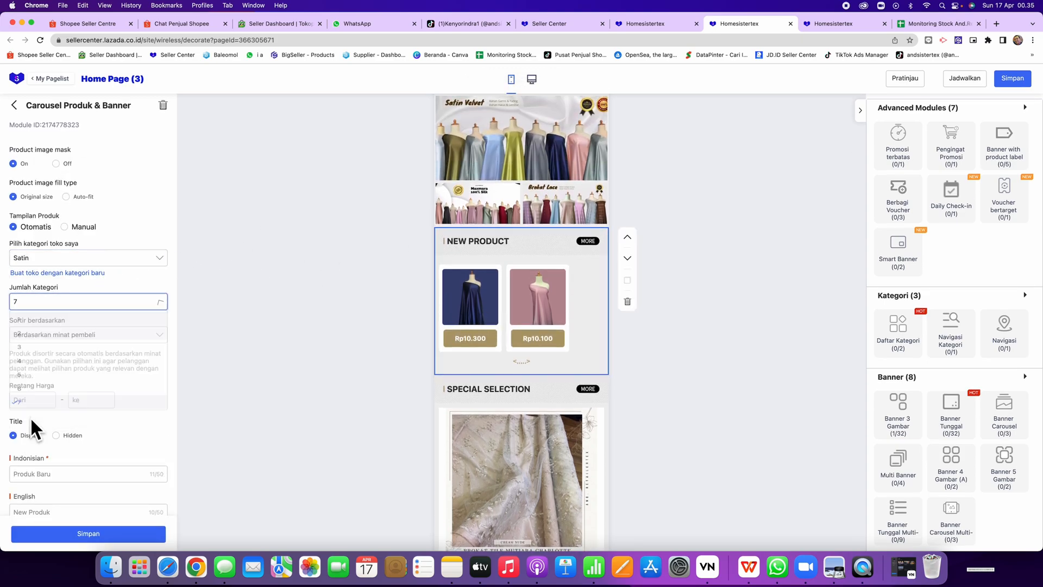
{"action": "left_click", "coordinate": [127, 533]}
{"action": "scroll", "coordinate": [560, 286], "scroll_direction": "down", "scroll_amount": 1}
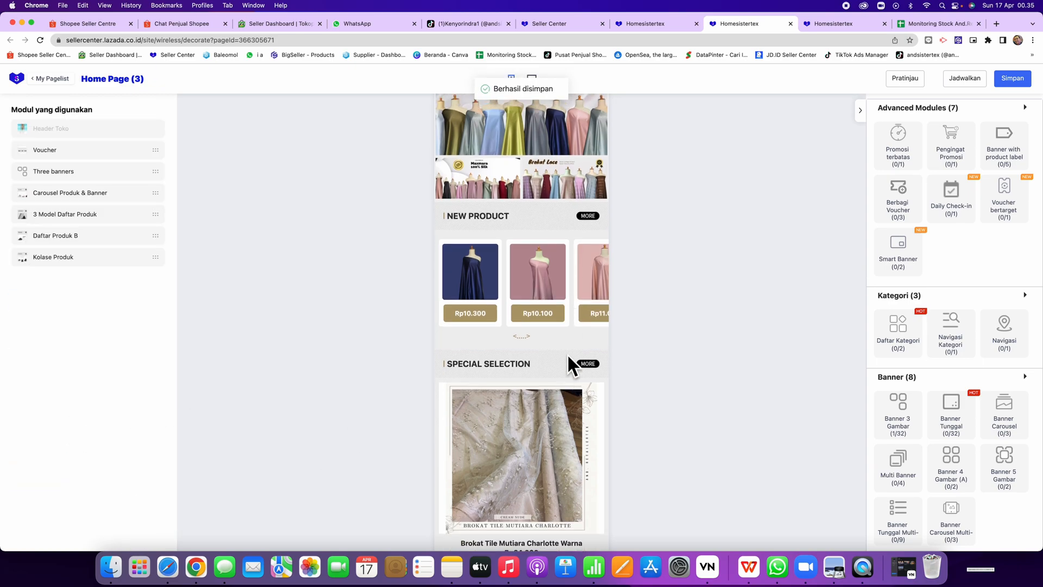
{"action": "scroll", "coordinate": [565, 334], "scroll_direction": "up", "scroll_amount": 1}
{"action": "scroll", "coordinate": [934, 370], "scroll_direction": "down", "scroll_amount": 2}
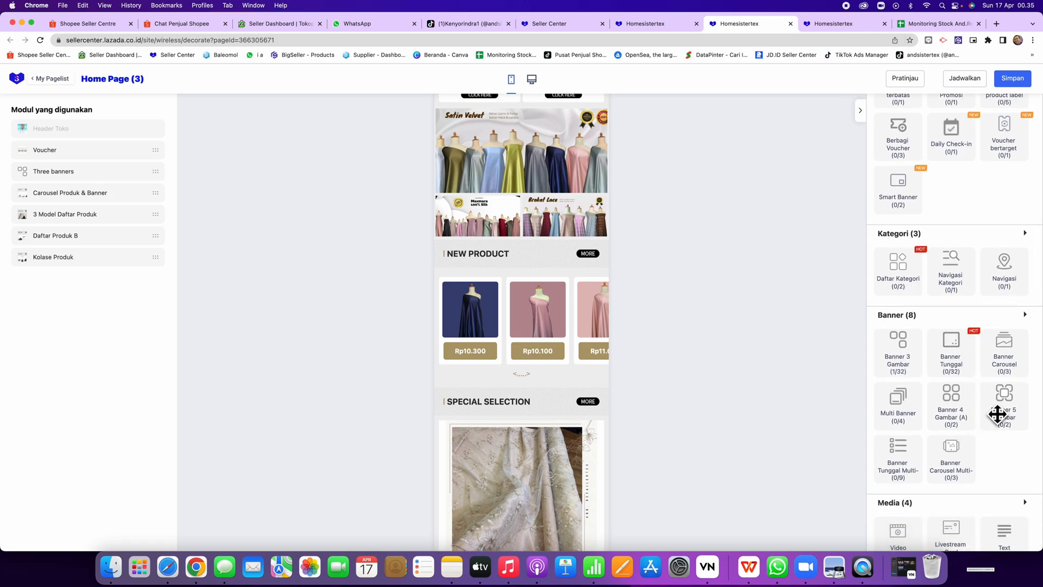
{"action": "scroll", "coordinate": [1011, 407], "scroll_direction": "down", "scroll_amount": 1}
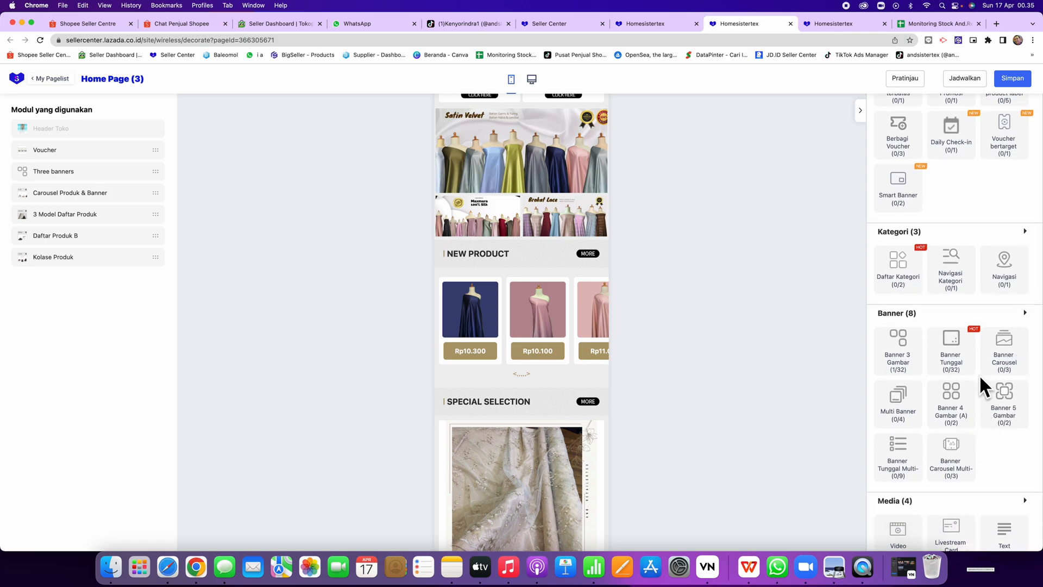
{"action": "left_click_drag", "start_coordinate": [1001, 353], "coordinate": [514, 482]}
{"action": "scroll", "coordinate": [516, 423], "scroll_direction": "down", "scroll_amount": 1}
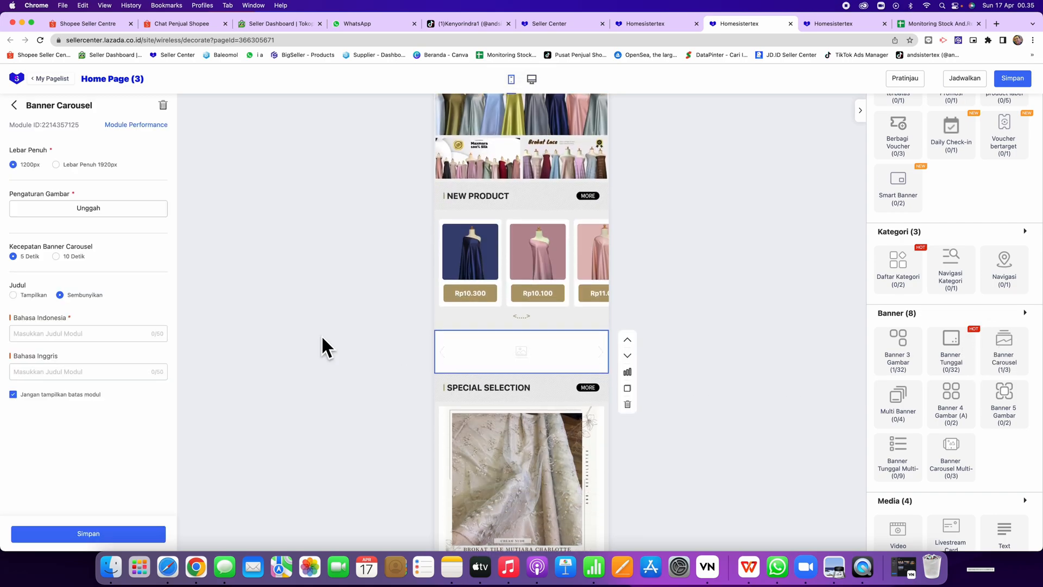
{"action": "left_click", "coordinate": [84, 209]}
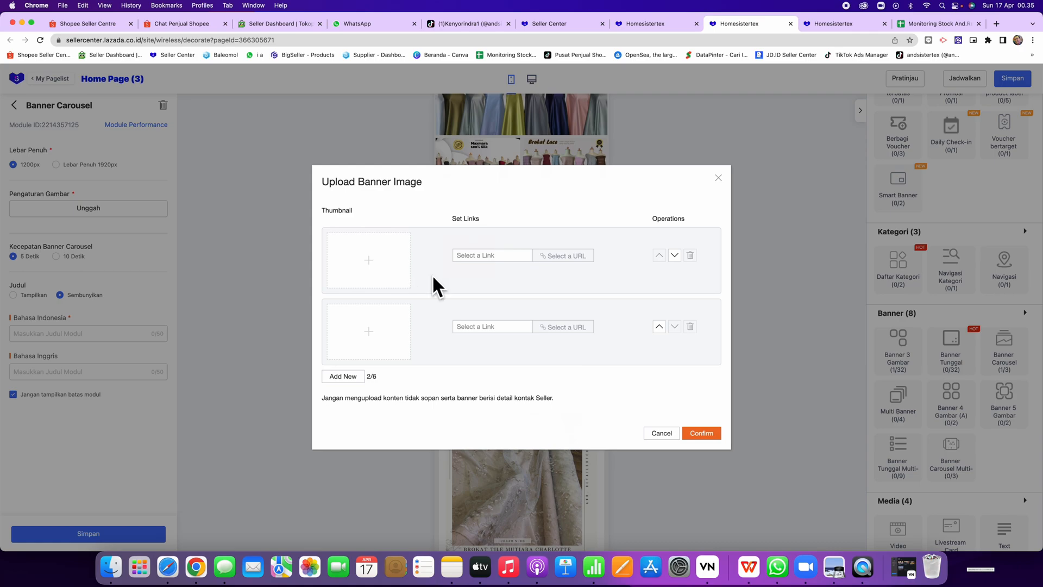
{"action": "left_click", "coordinate": [661, 434]}
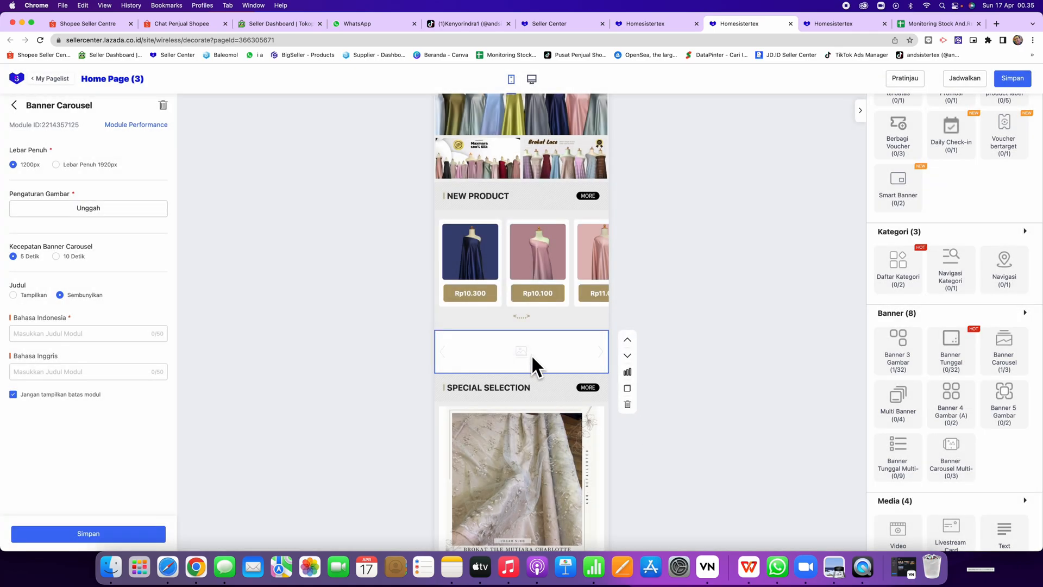
{"action": "left_click", "coordinate": [627, 405]}
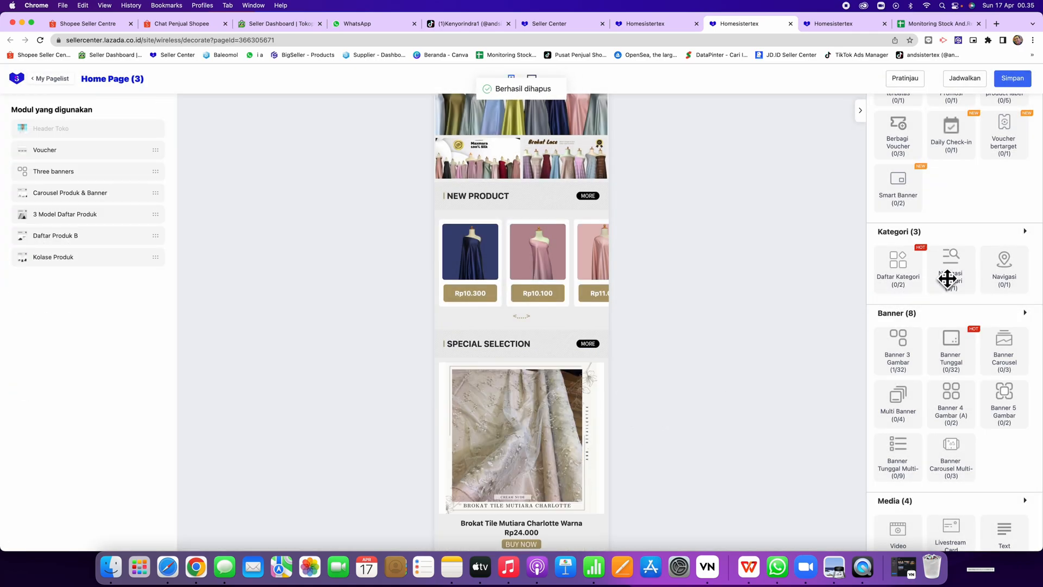
{"action": "scroll", "coordinate": [953, 282], "scroll_direction": "down", "scroll_amount": 1}
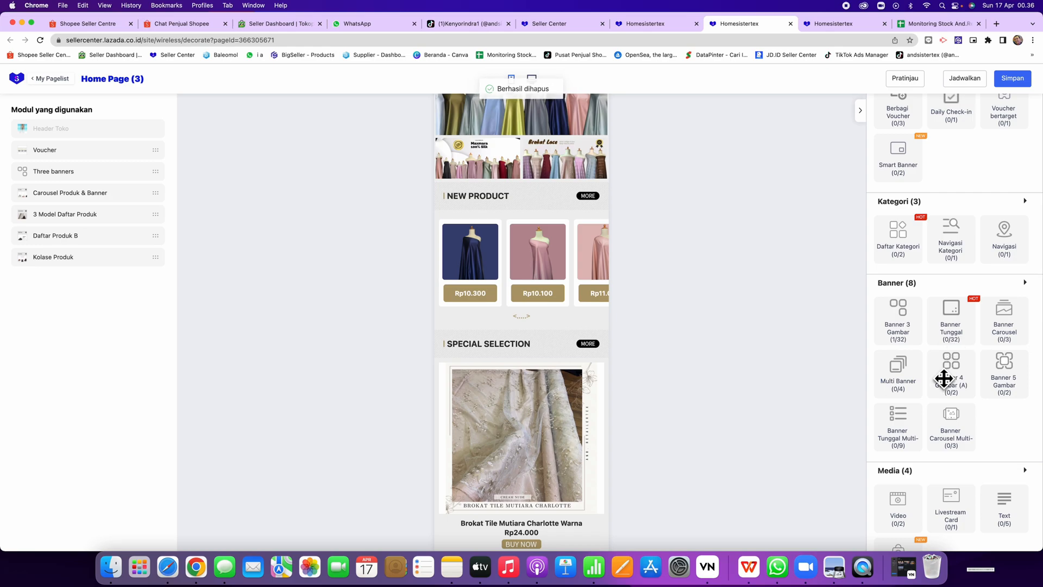
{"action": "scroll", "coordinate": [945, 380], "scroll_direction": "down", "scroll_amount": 1}
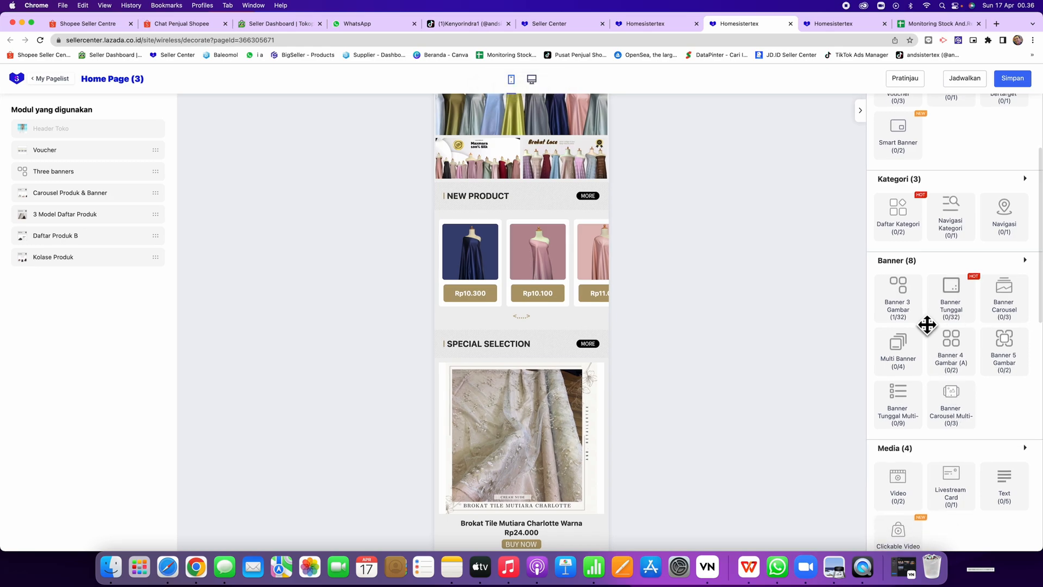
{"action": "left_click_drag", "start_coordinate": [915, 307], "coordinate": [499, 386]}
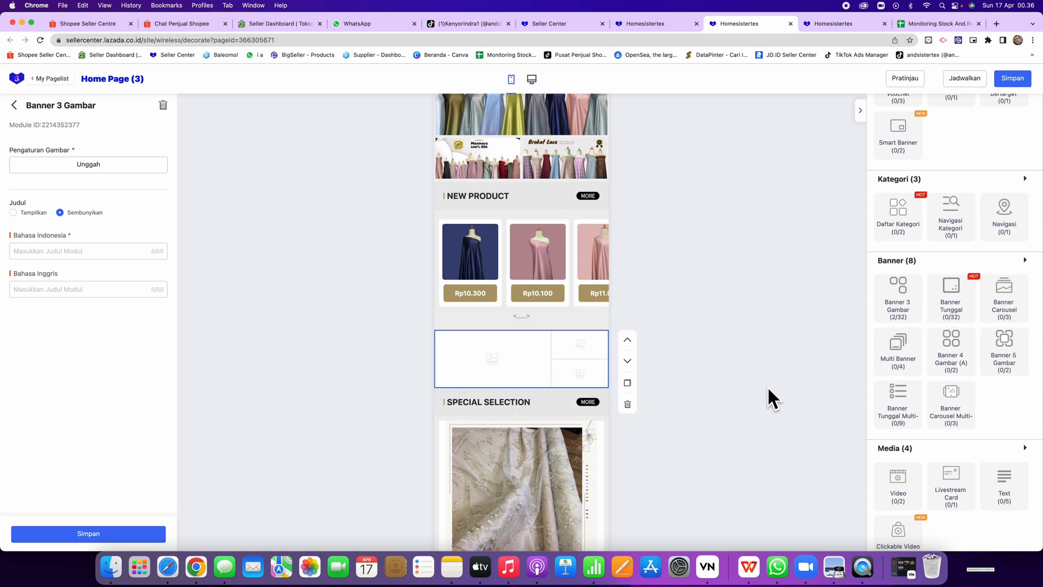
{"action": "left_click", "coordinate": [628, 404]}
Add a Banner Carousel module between the NEW PRODUCT and SPECIAL SELECTION sections.
{"action": "left_click_drag", "start_coordinate": [951, 294], "coordinate": [1018, 312]}
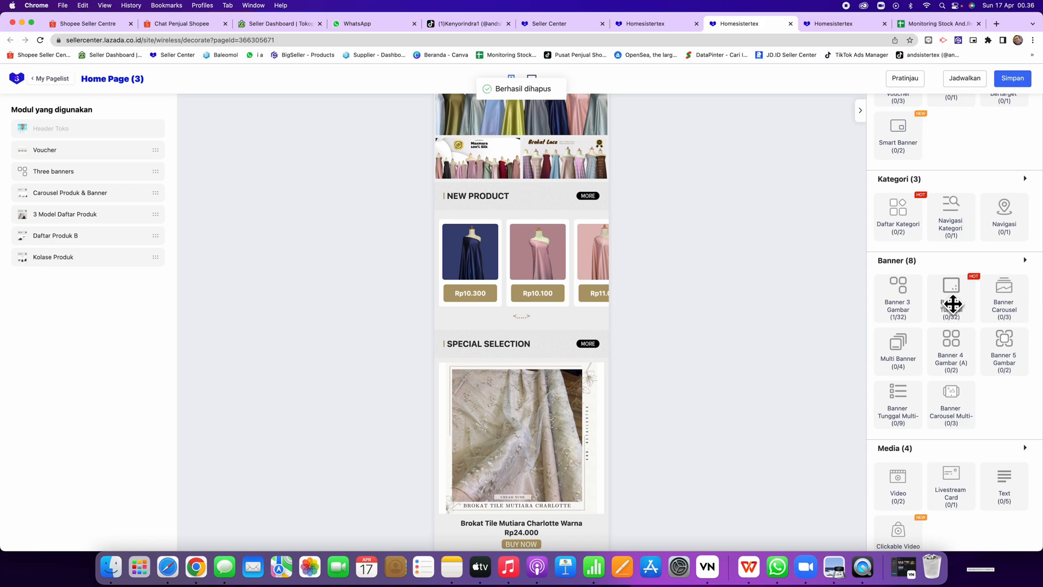
{"action": "left_click_drag", "start_coordinate": [952, 305], "coordinate": [539, 378]}
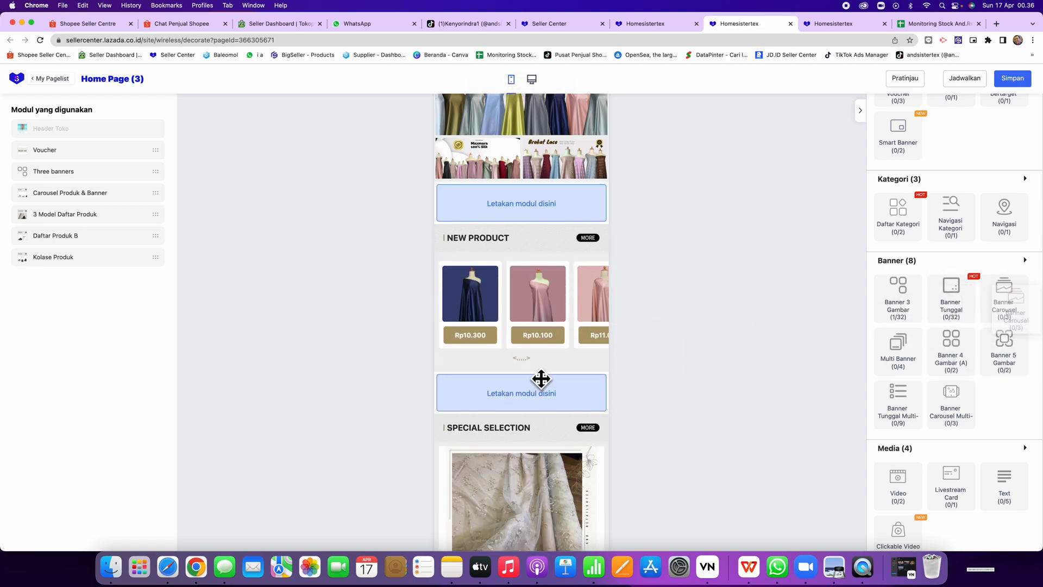
{"action": "left_click_drag", "start_coordinate": [992, 288], "coordinate": [459, 390]}
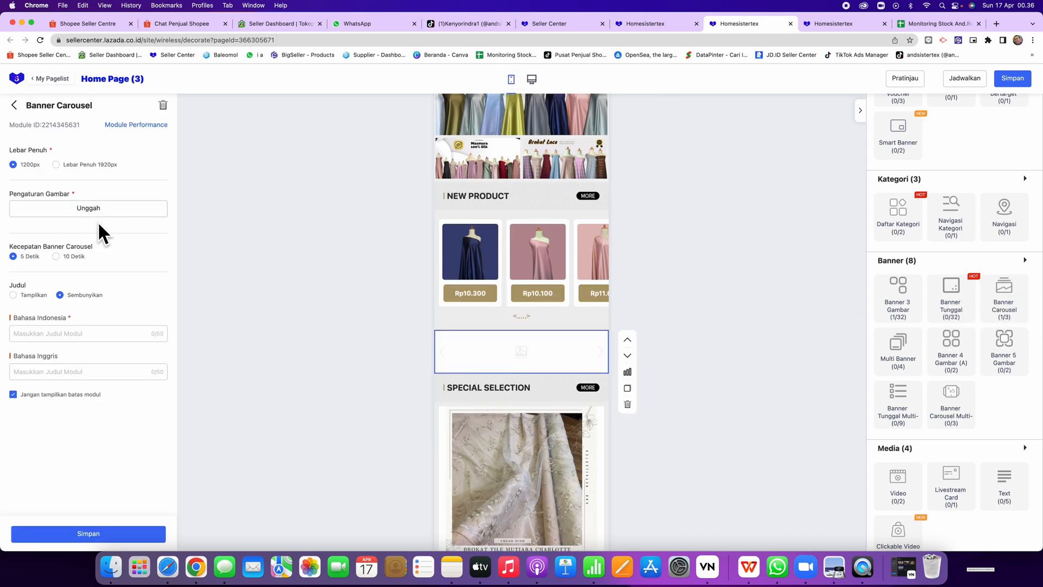
Try to upload Salinan dari TIle Payet (750 × 350 mm).jpg from Downloads as the Banner Carousel's first image.
{"action": "left_click", "coordinate": [79, 211]}
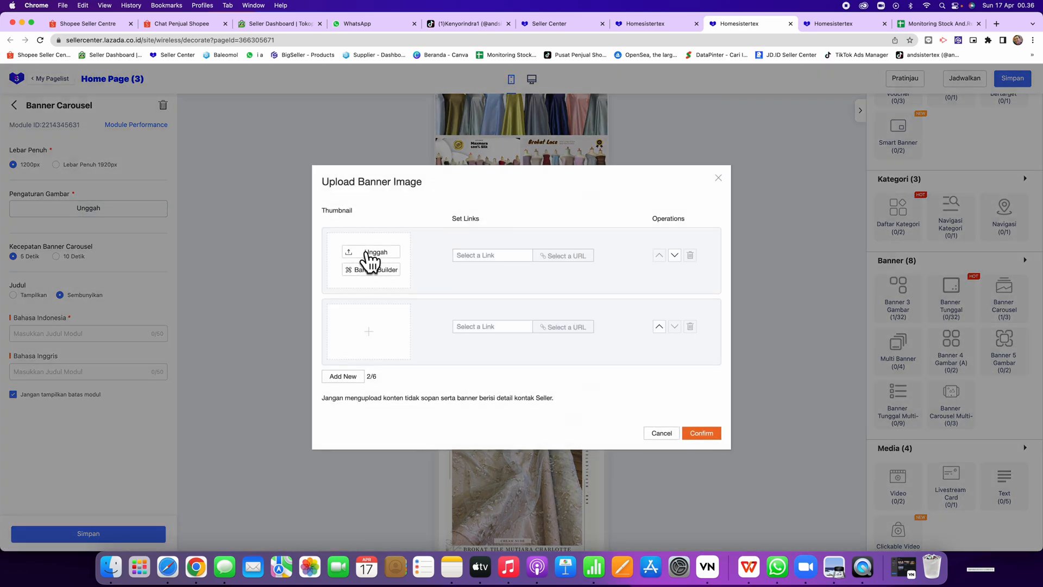
{"action": "left_click", "coordinate": [368, 260]}
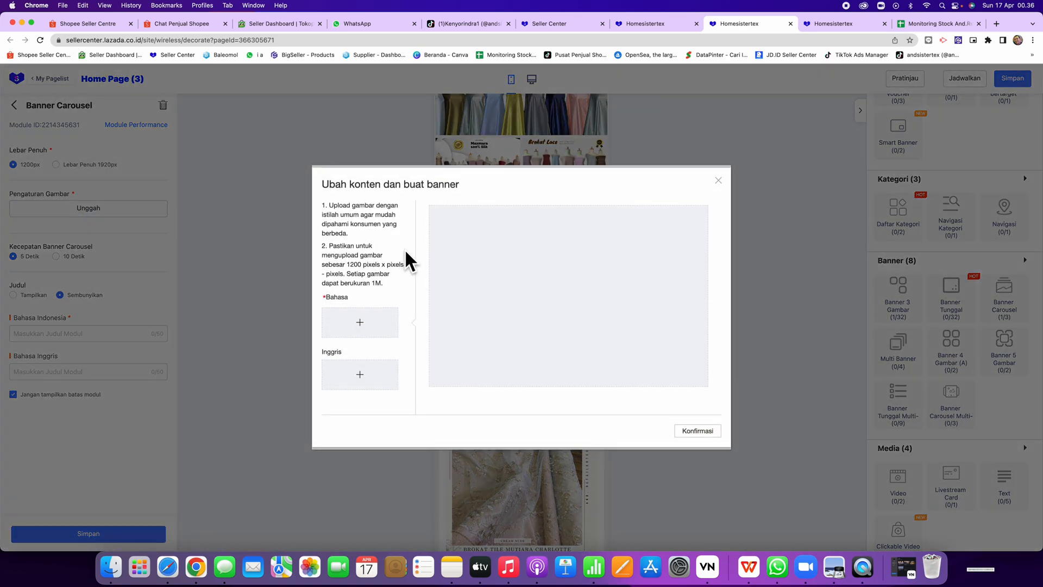
{"action": "left_click", "coordinate": [360, 322]}
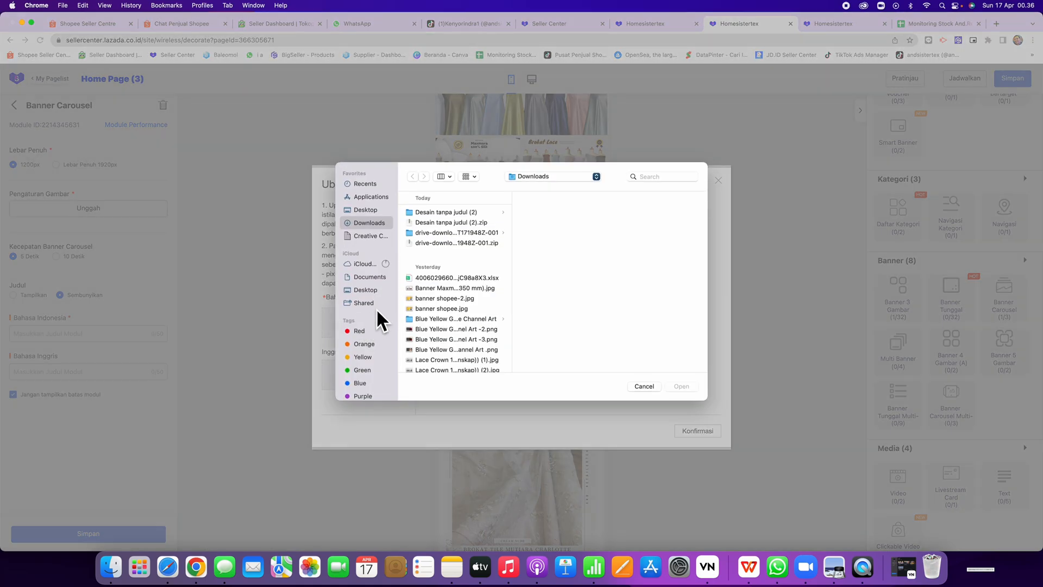
{"action": "left_click", "coordinate": [440, 308]}
{"action": "scroll", "coordinate": [439, 304], "scroll_direction": "down", "scroll_amount": 1}
{"action": "left_click", "coordinate": [438, 311]}
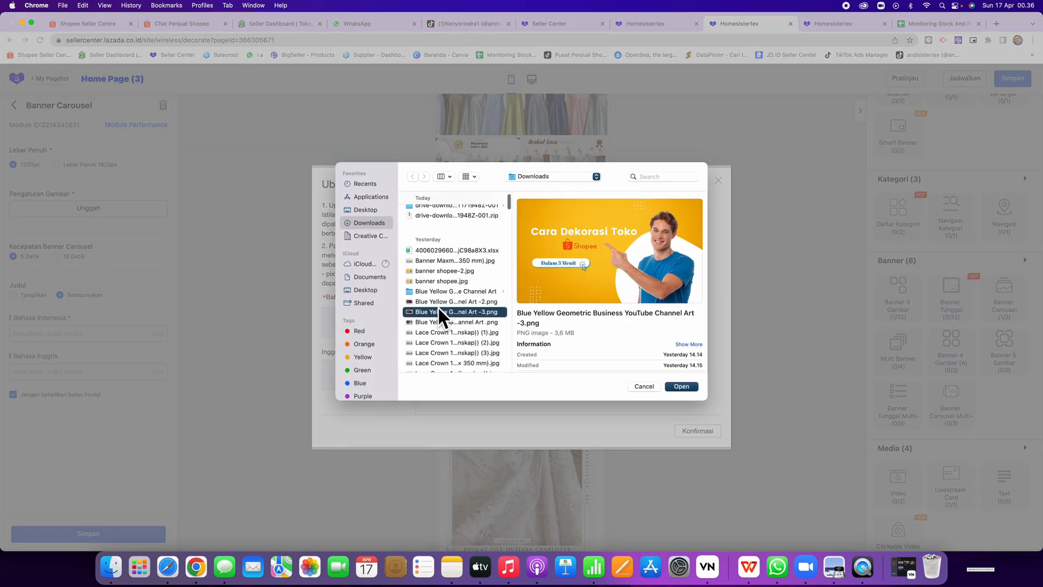
{"action": "scroll", "coordinate": [447, 322], "scroll_direction": "down", "scroll_amount": 5}
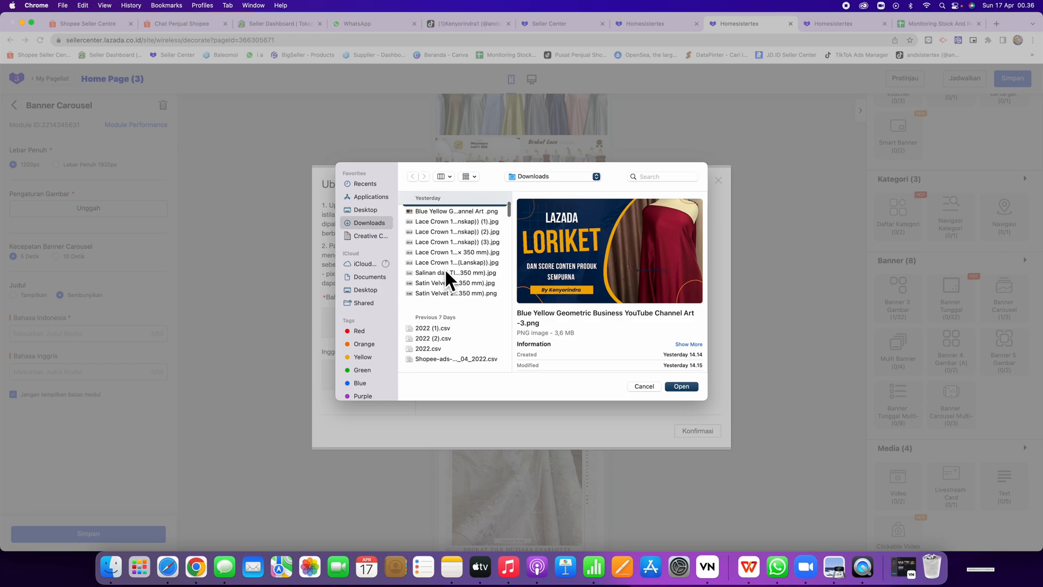
{"action": "left_click", "coordinate": [445, 272]}
{"action": "left_click", "coordinate": [681, 386]}
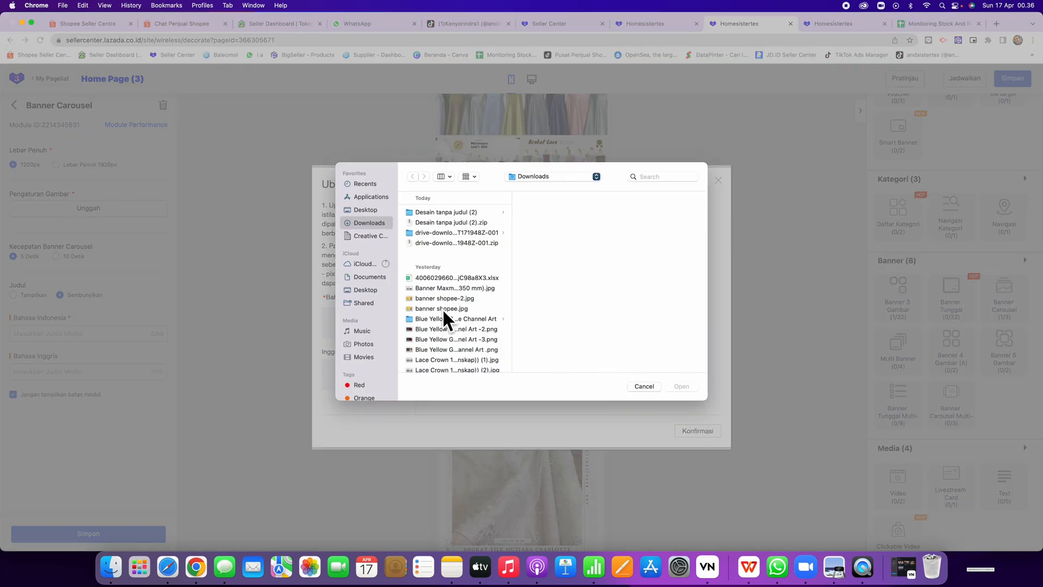
{"action": "scroll", "coordinate": [446, 315], "scroll_direction": "down", "scroll_amount": 3}
{"action": "left_click", "coordinate": [455, 352]}
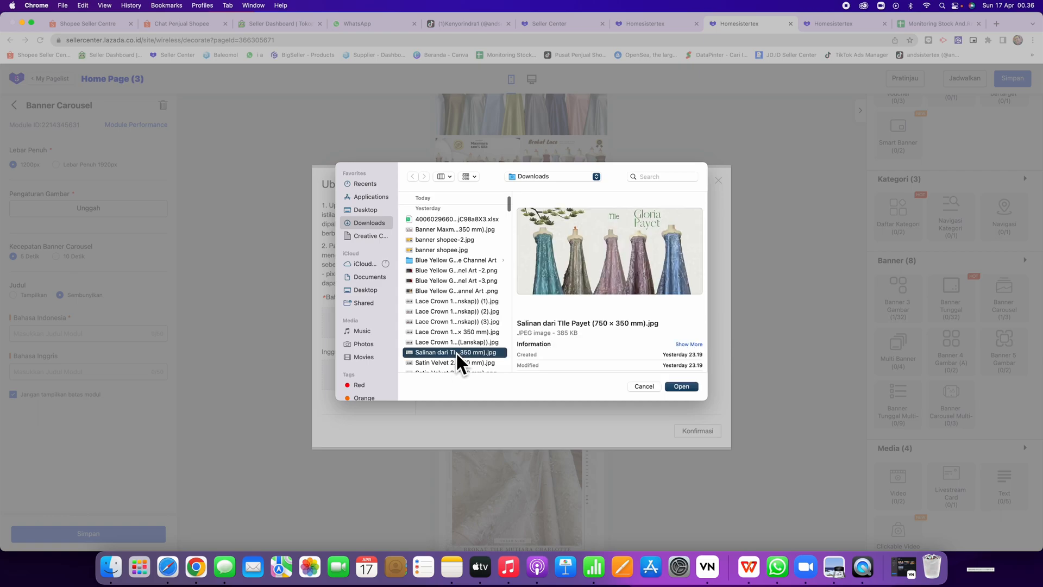
{"action": "double_click", "coordinate": [455, 351]}
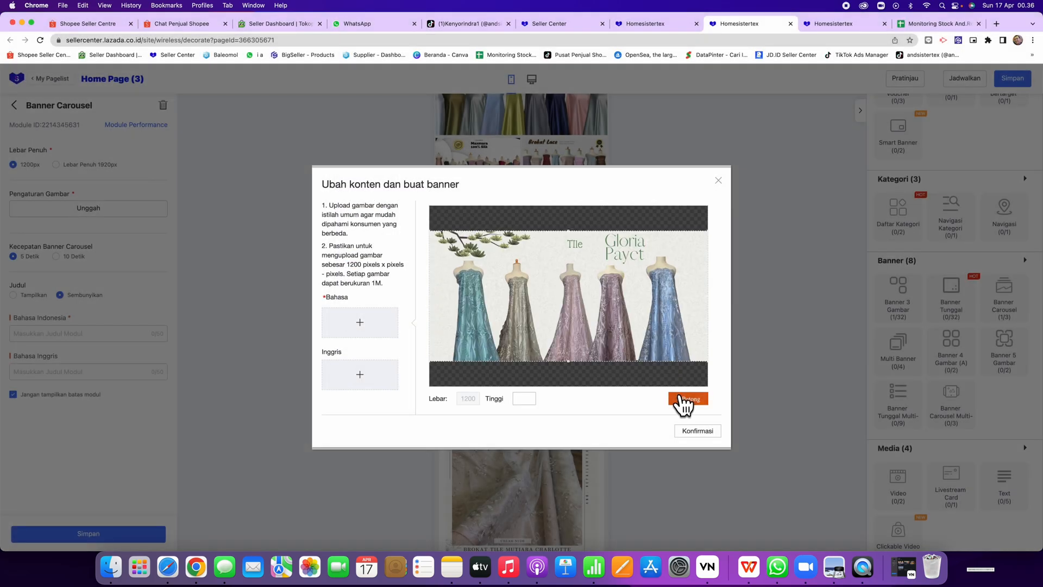
{"action": "left_click", "coordinate": [680, 398]}
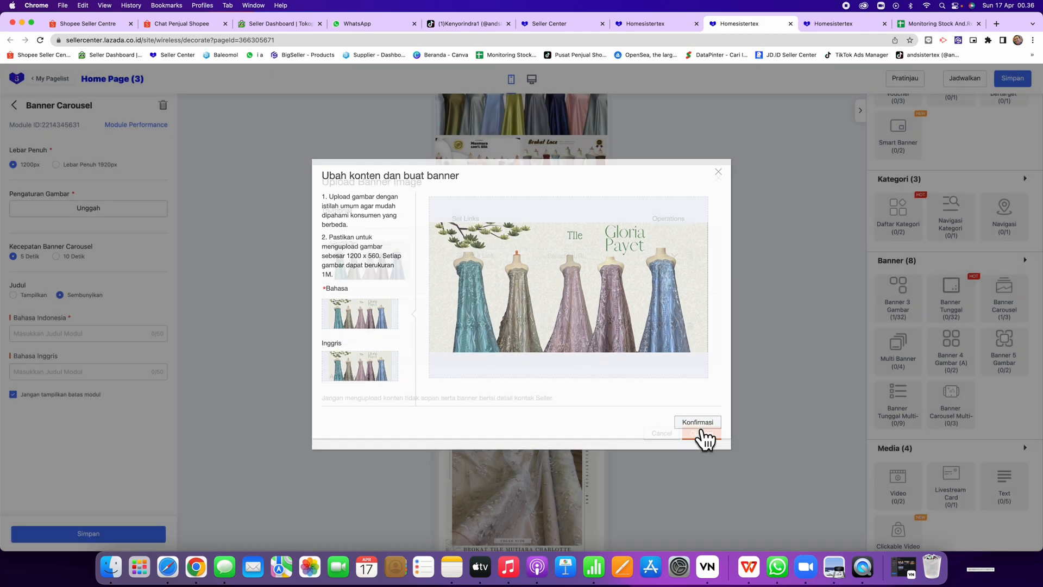
{"action": "left_click", "coordinate": [701, 431]}
{"action": "left_click", "coordinate": [701, 433]}
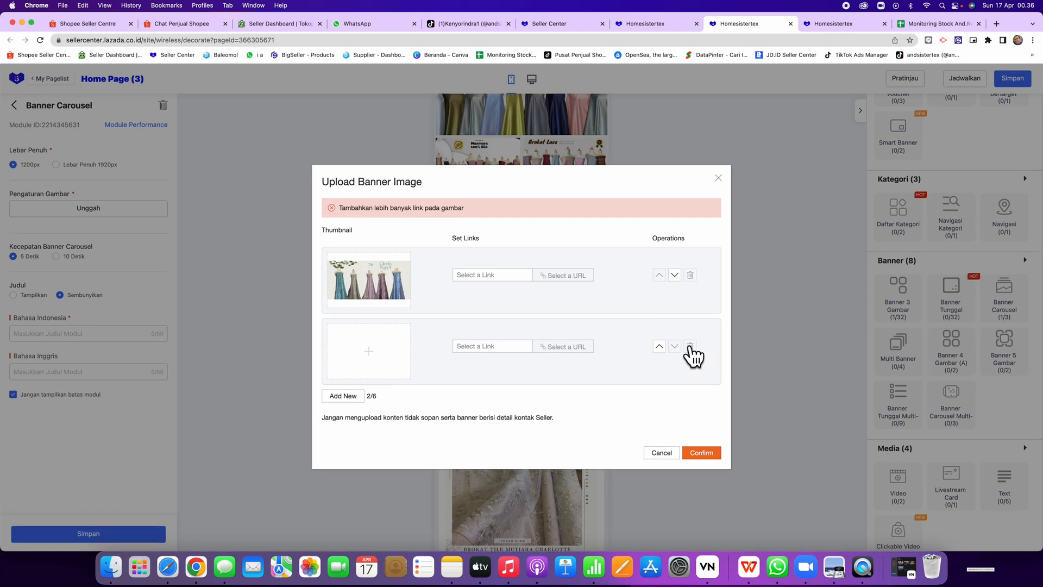
Link the Banner Carousel's first image to the Kain Tile product group, then close the image setup without applying it.
{"action": "left_click", "coordinate": [380, 337]}
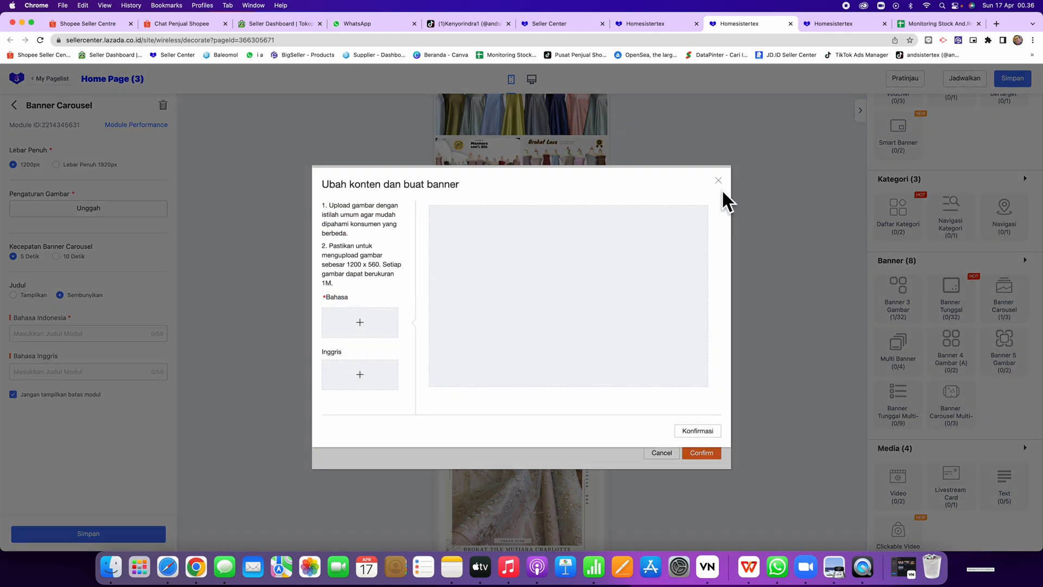
{"action": "left_click", "coordinate": [718, 180]}
{"action": "left_click", "coordinate": [557, 276]}
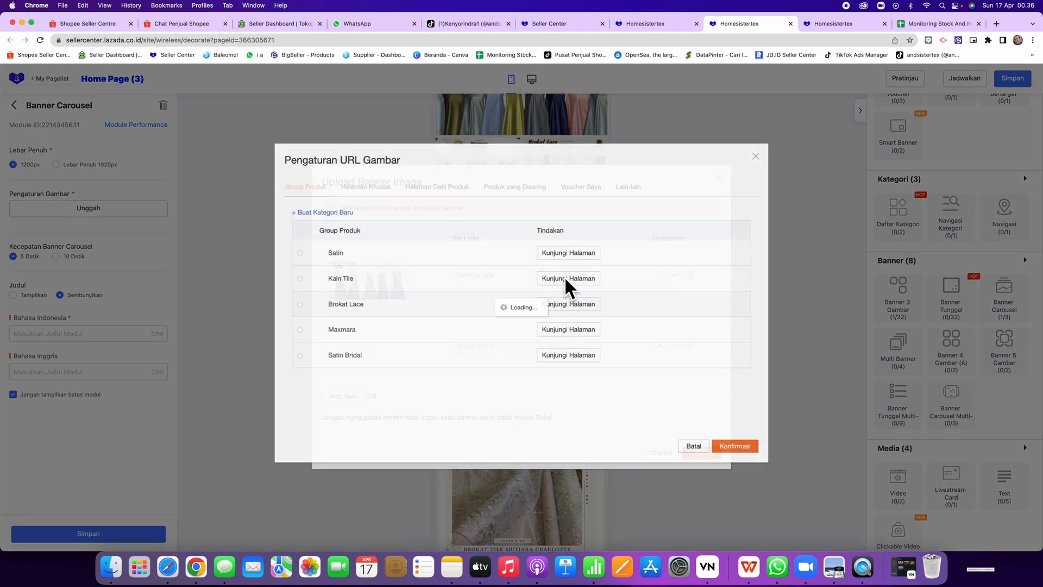
{"action": "left_click", "coordinate": [300, 283]}
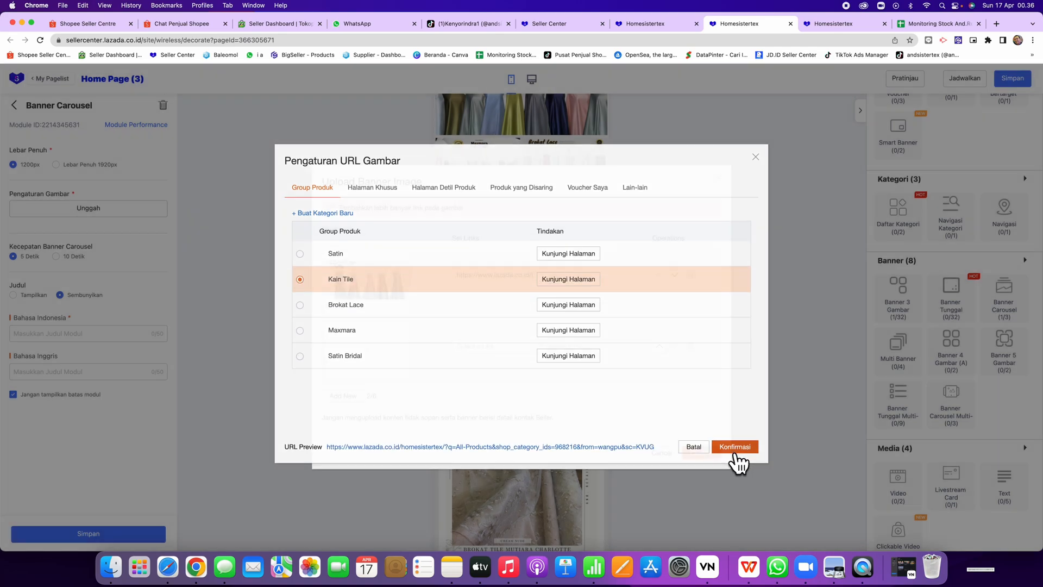
{"action": "left_click", "coordinate": [735, 451]}
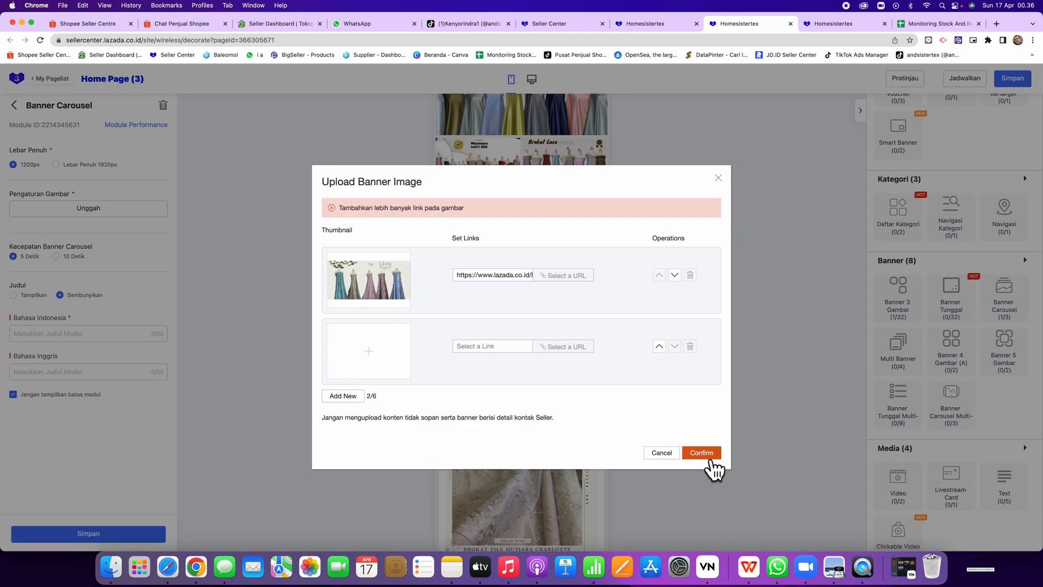
{"action": "left_click", "coordinate": [717, 179]}
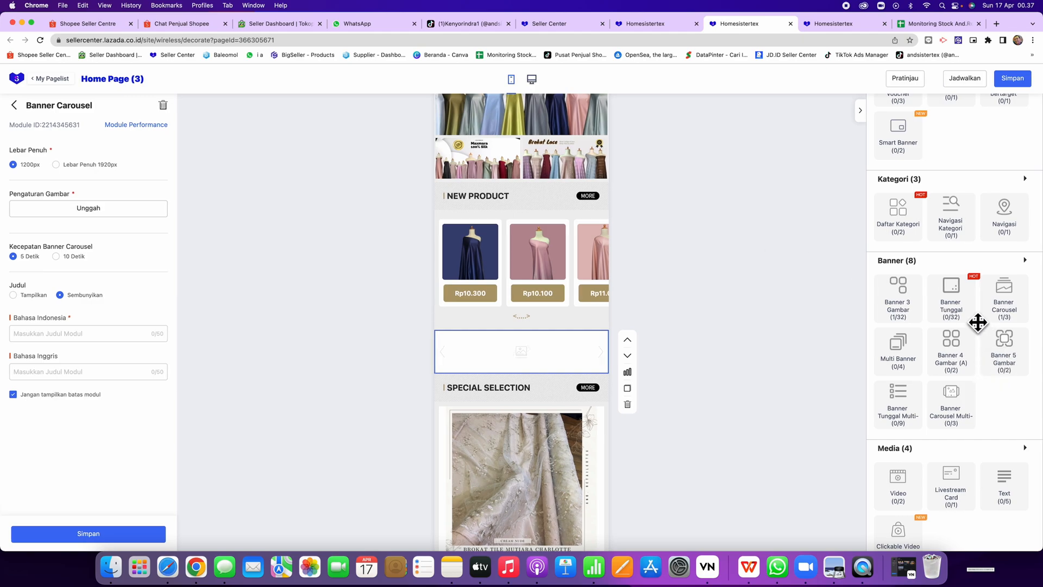
Add a Produk & Banner module below the NEW PRODUCT carousel.
{"action": "scroll", "coordinate": [978, 322], "scroll_direction": "down", "scroll_amount": 1}
{"action": "scroll", "coordinate": [978, 323], "scroll_direction": "down", "scroll_amount": 5}
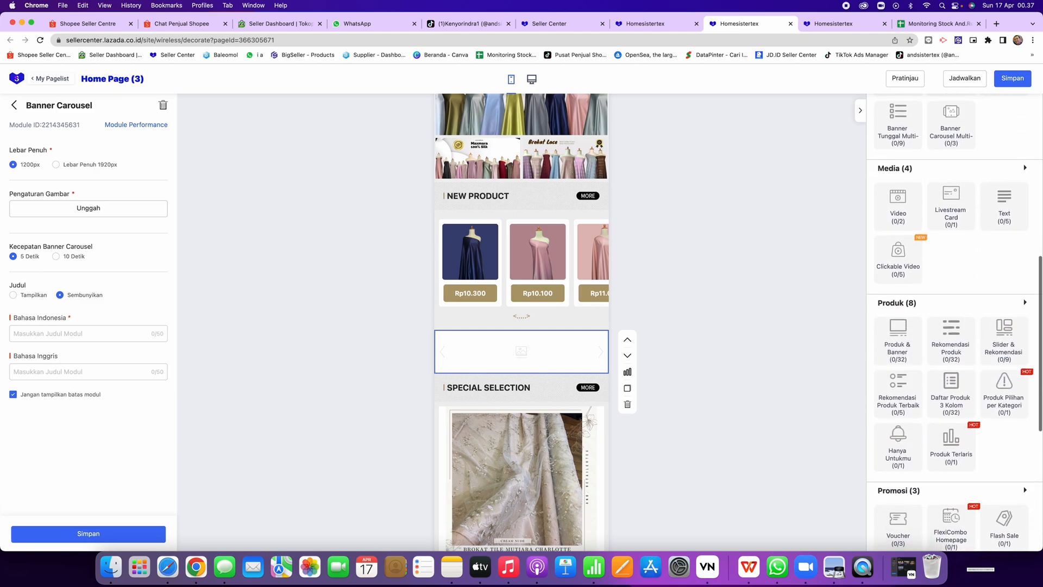
{"action": "left_click_drag", "start_coordinate": [904, 333], "coordinate": [900, 389]}
{"action": "left_click_drag", "start_coordinate": [903, 344], "coordinate": [526, 386]}
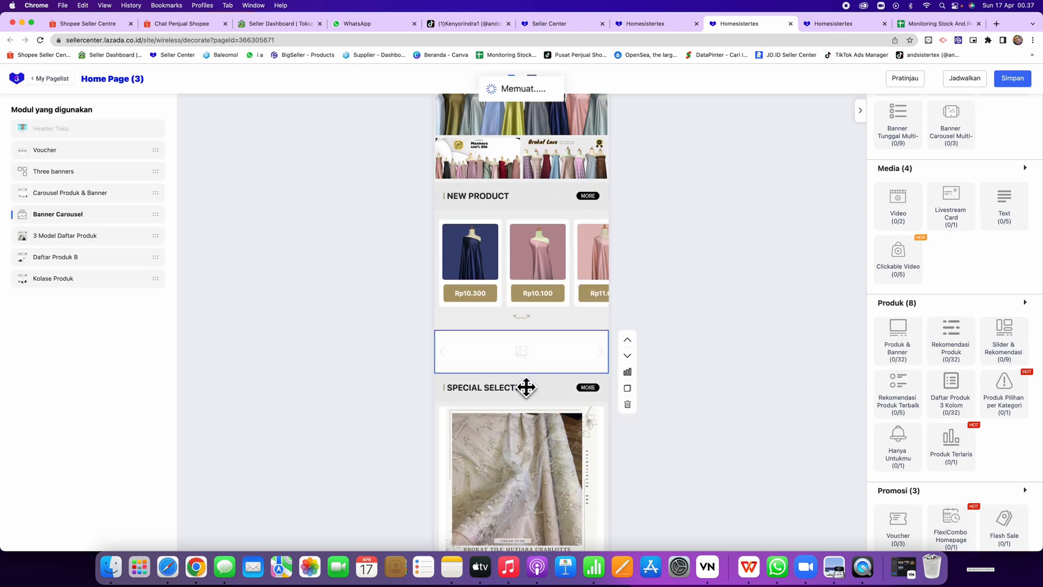
Upload Salinan dari TIle Payet (750 × 350 mm).jpg from Downloads as the new product carousel's mobile banner image, cropped to 750 × 376.
{"action": "left_click", "coordinate": [554, 429]}
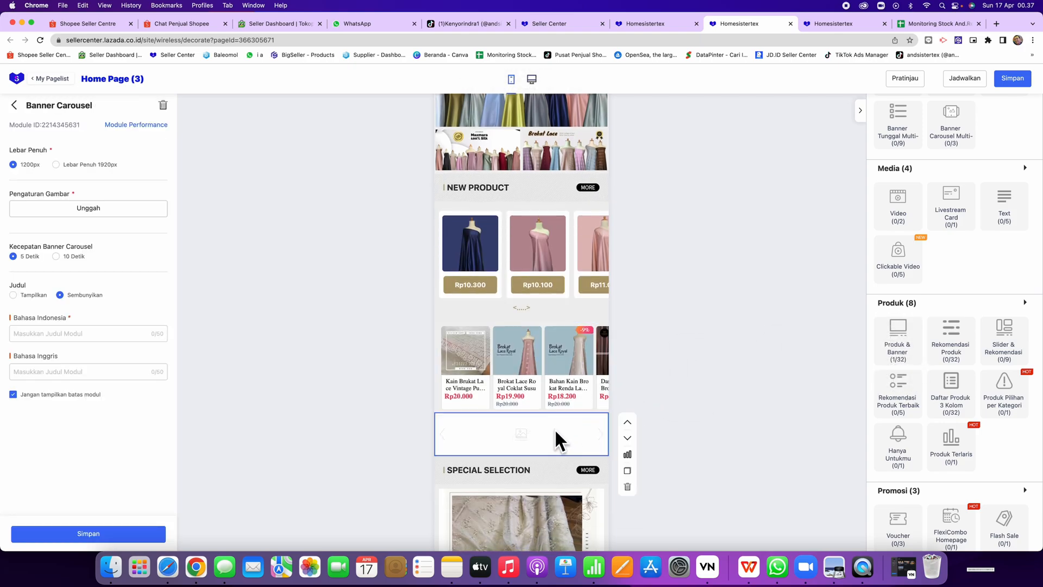
{"action": "left_click", "coordinate": [76, 209]}
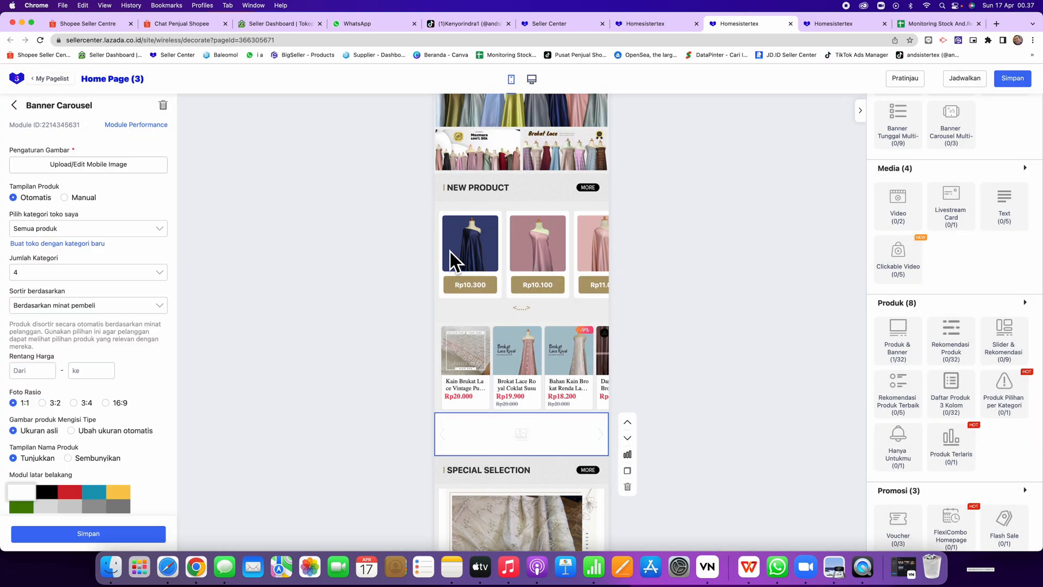
{"action": "left_click", "coordinate": [100, 164]}
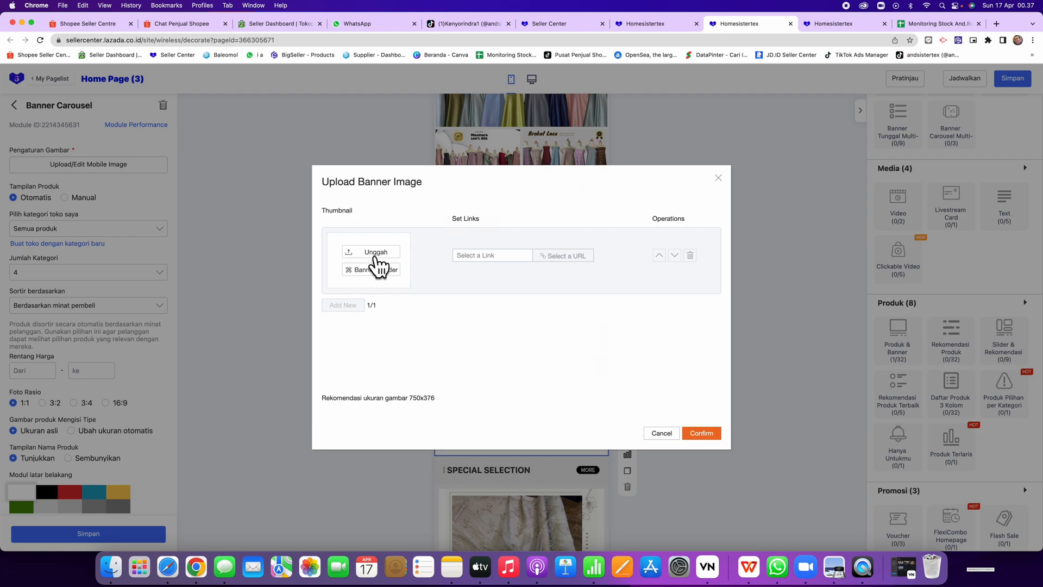
{"action": "left_click", "coordinate": [372, 263]}
{"action": "left_click", "coordinate": [388, 320]}
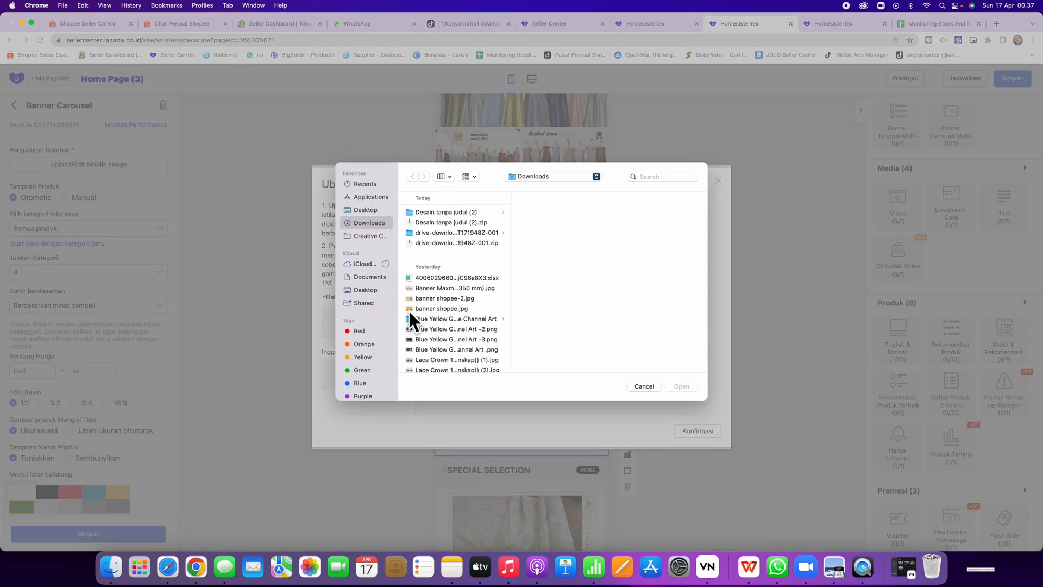
{"action": "scroll", "coordinate": [449, 249], "scroll_direction": "down", "scroll_amount": 5}
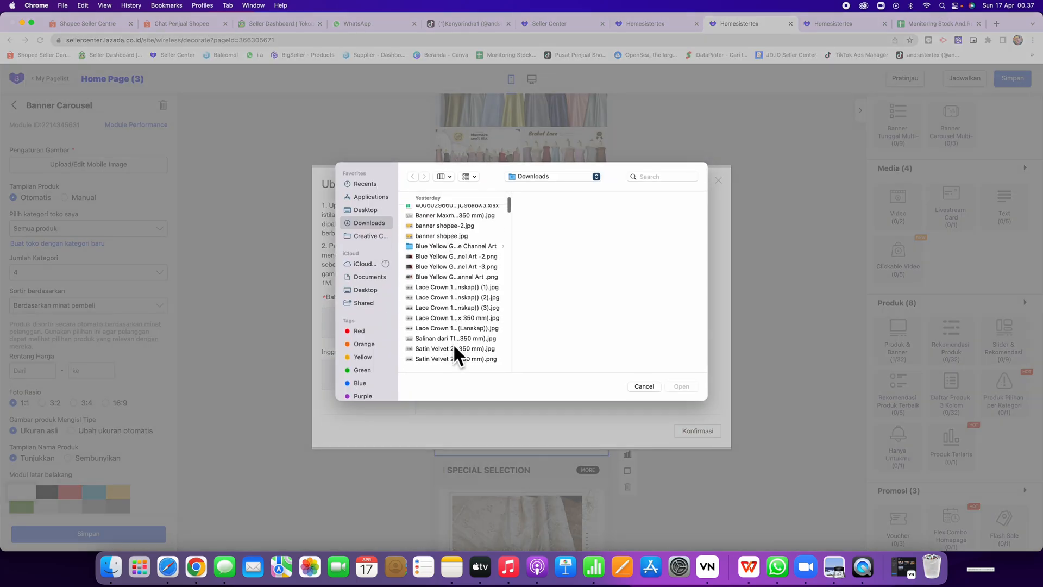
{"action": "double_click", "coordinate": [453, 338]}
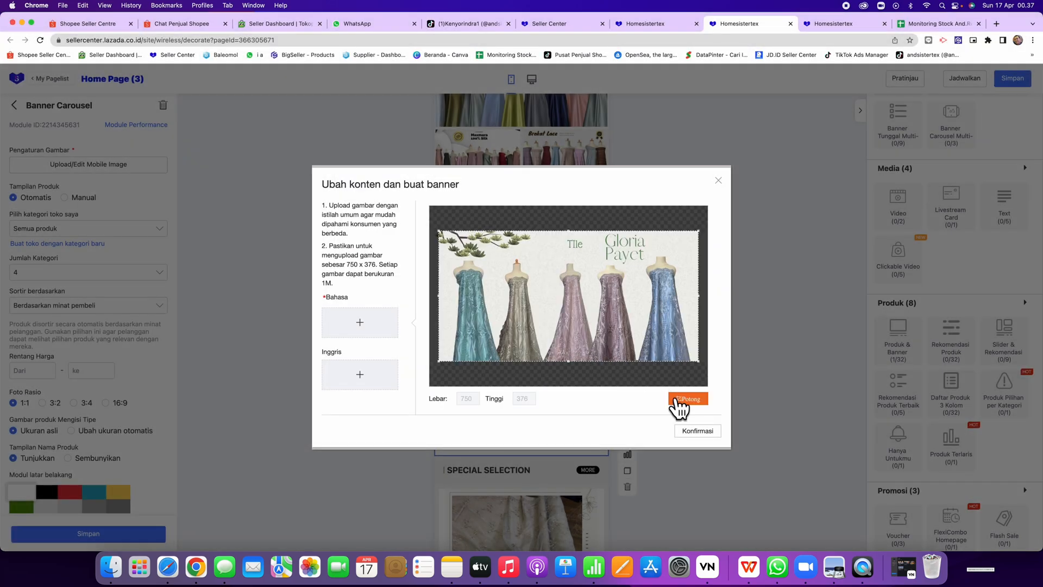
{"action": "left_click", "coordinate": [679, 402]}
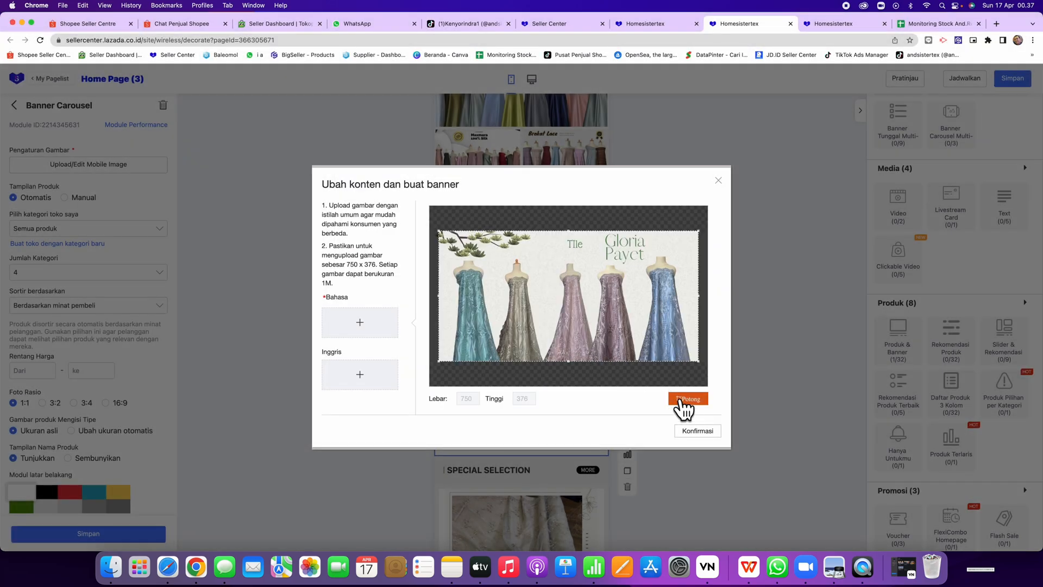
{"action": "left_click", "coordinate": [706, 434]}
{"action": "left_click", "coordinate": [704, 434]}
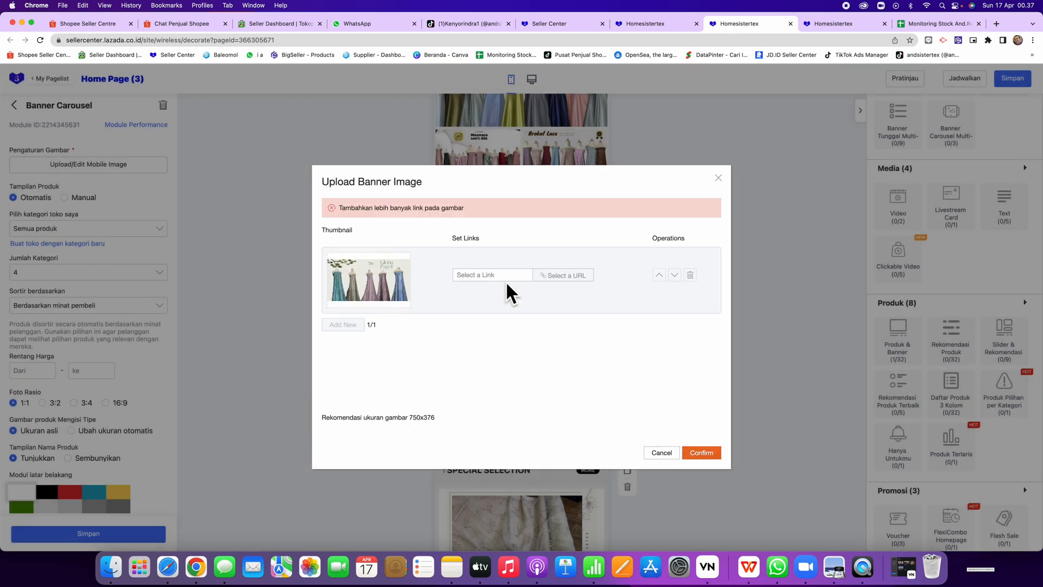
Link the product carousel's banner image to the Kain Tile product group and apply the image setup.
{"action": "left_click", "coordinate": [564, 275]}
{"action": "left_click", "coordinate": [300, 281]}
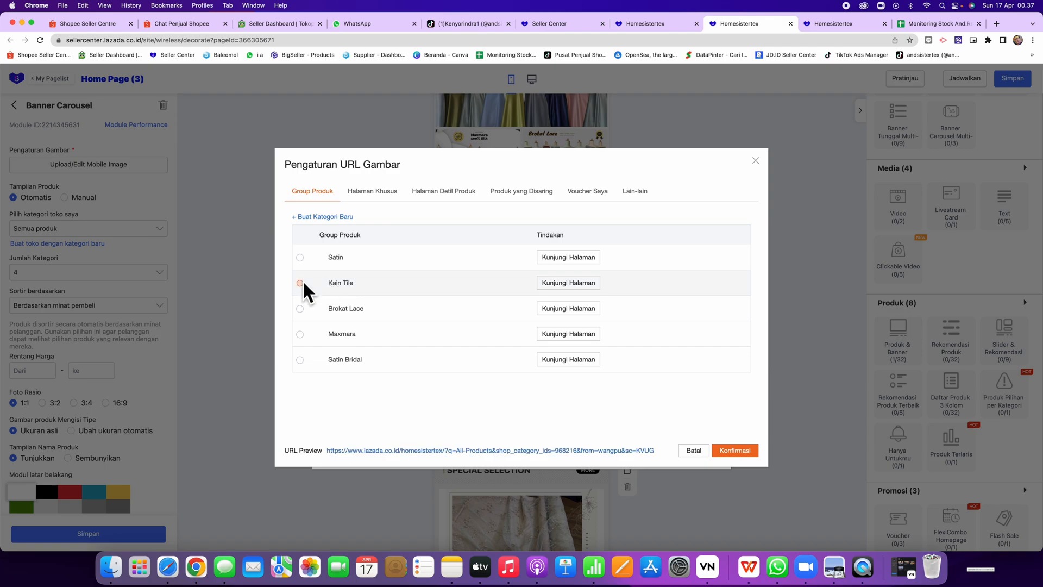
{"action": "left_click", "coordinate": [733, 451]}
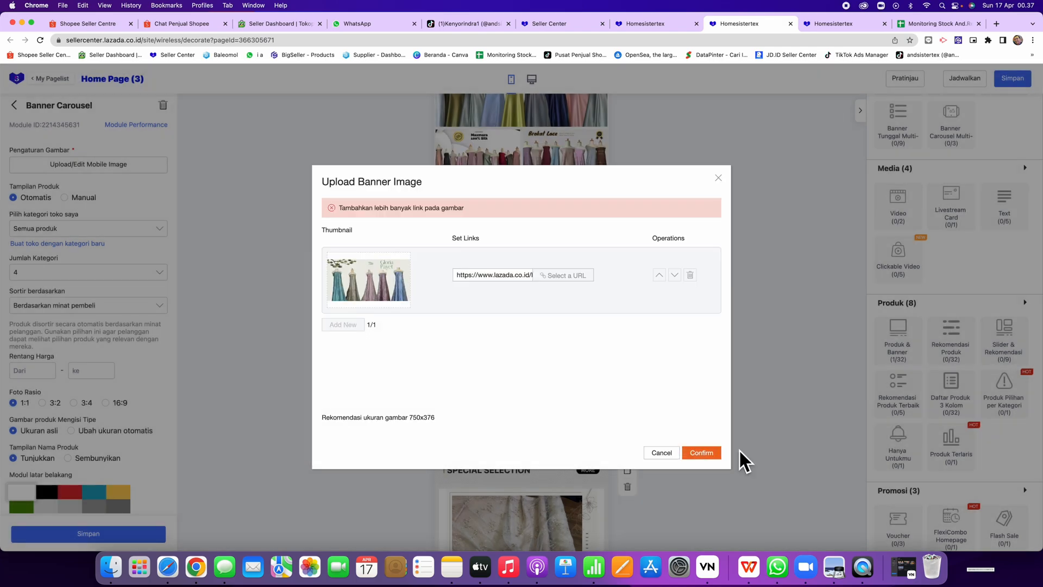
{"action": "left_click", "coordinate": [706, 451]}
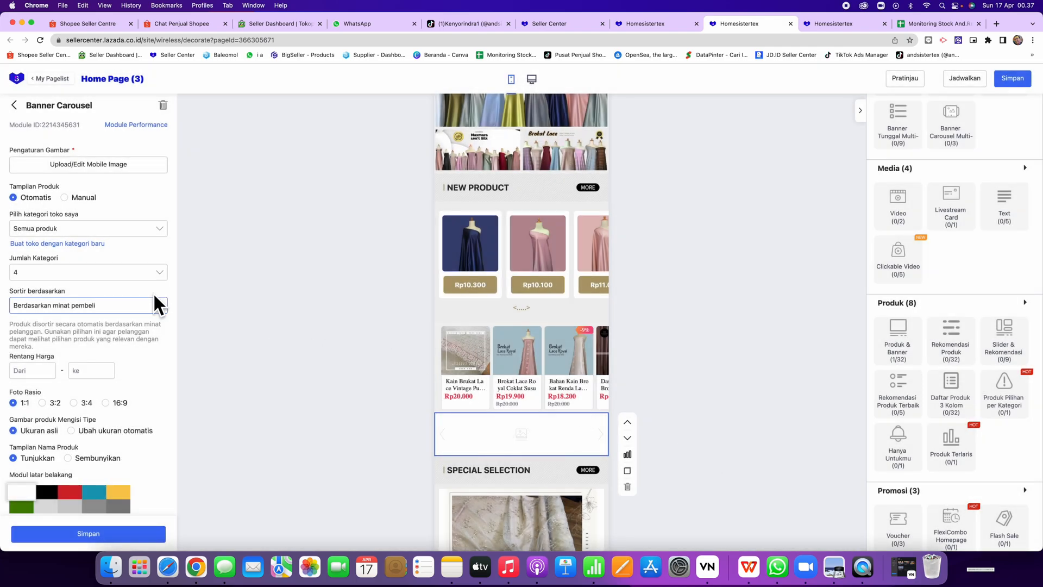
{"action": "scroll", "coordinate": [155, 296], "scroll_direction": "down", "scroll_amount": 3}
{"action": "left_click", "coordinate": [487, 400]}
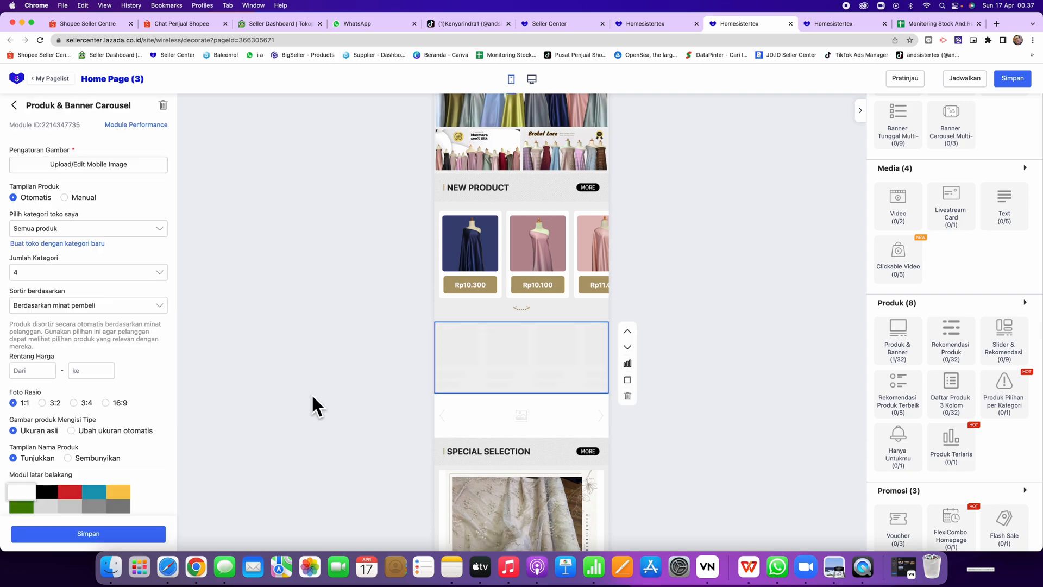
{"action": "left_click", "coordinate": [487, 427]}
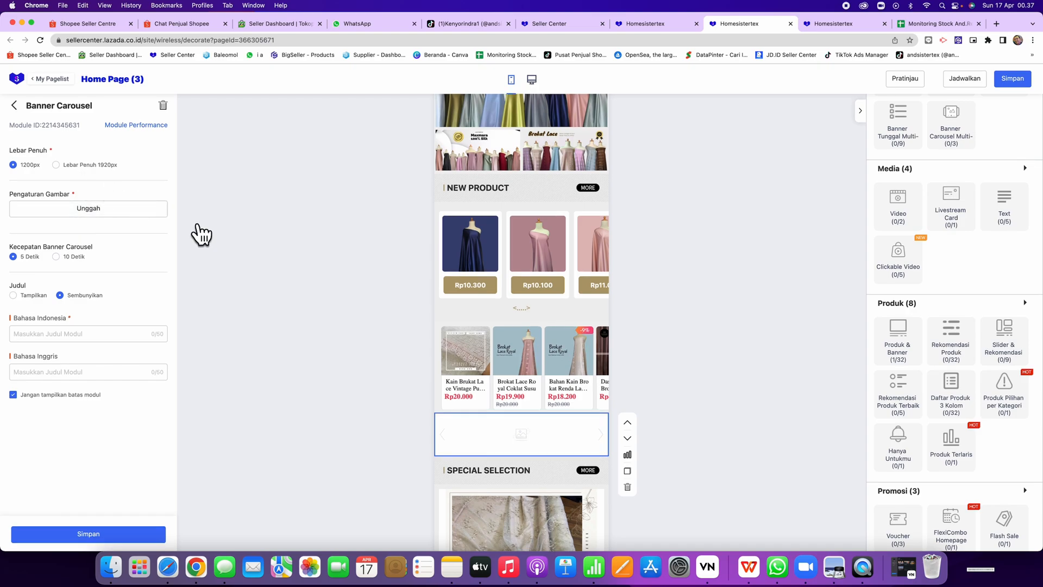
{"action": "left_click", "coordinate": [519, 389]}
{"action": "scroll", "coordinate": [517, 387], "scroll_direction": "up", "scroll_amount": 2}
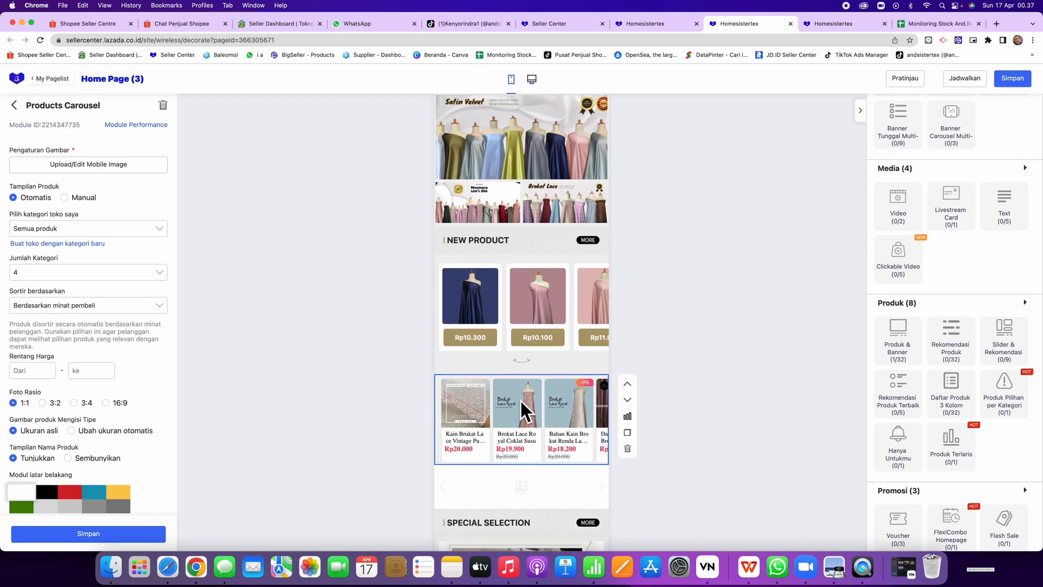
Delete the empty Banner Carousel module above the SPECIAL SELECTION section.
{"action": "left_click", "coordinate": [533, 486]}
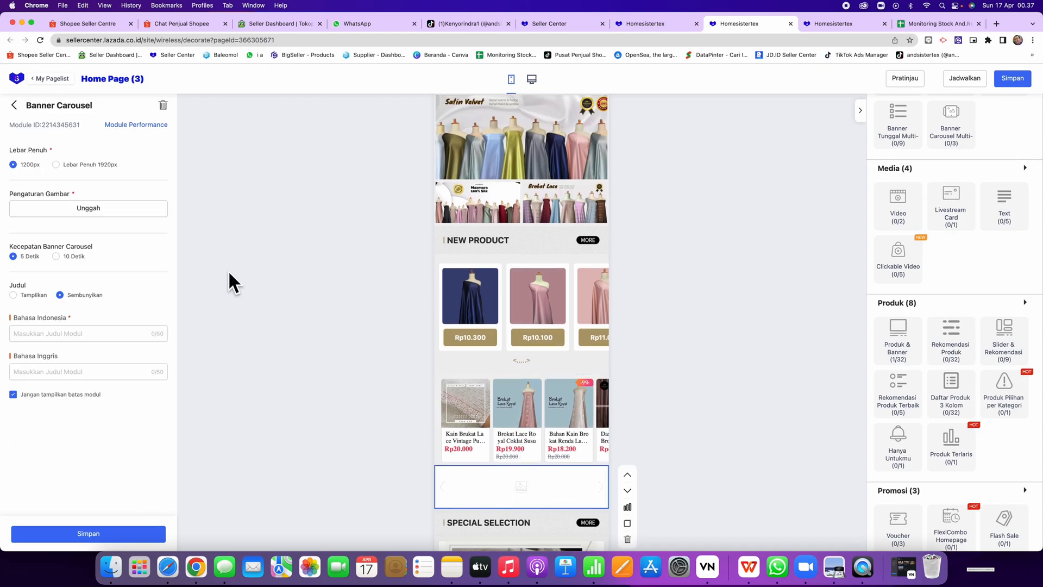
{"action": "left_click", "coordinate": [127, 211]}
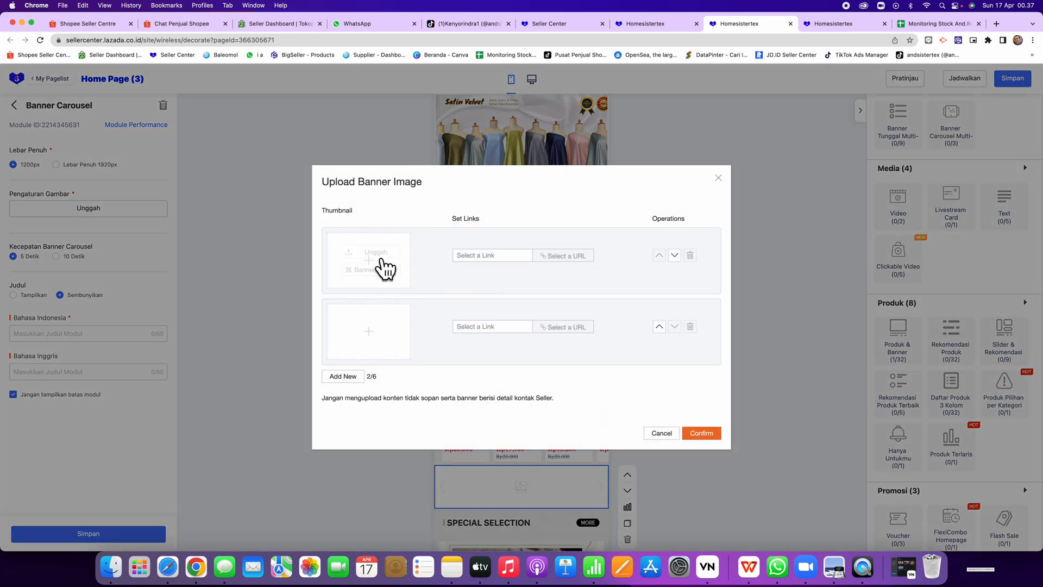
{"action": "left_click", "coordinate": [661, 433]}
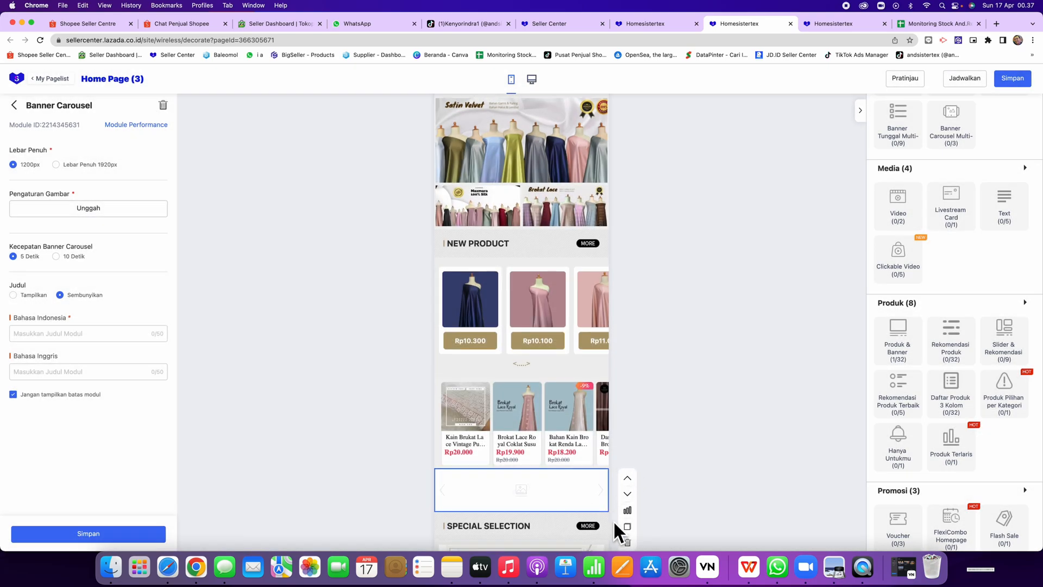
{"action": "left_click", "coordinate": [627, 541]}
Set the Products Carousel below NEW PRODUCT to show the Kain Tile store category.
{"action": "left_click", "coordinate": [489, 380]}
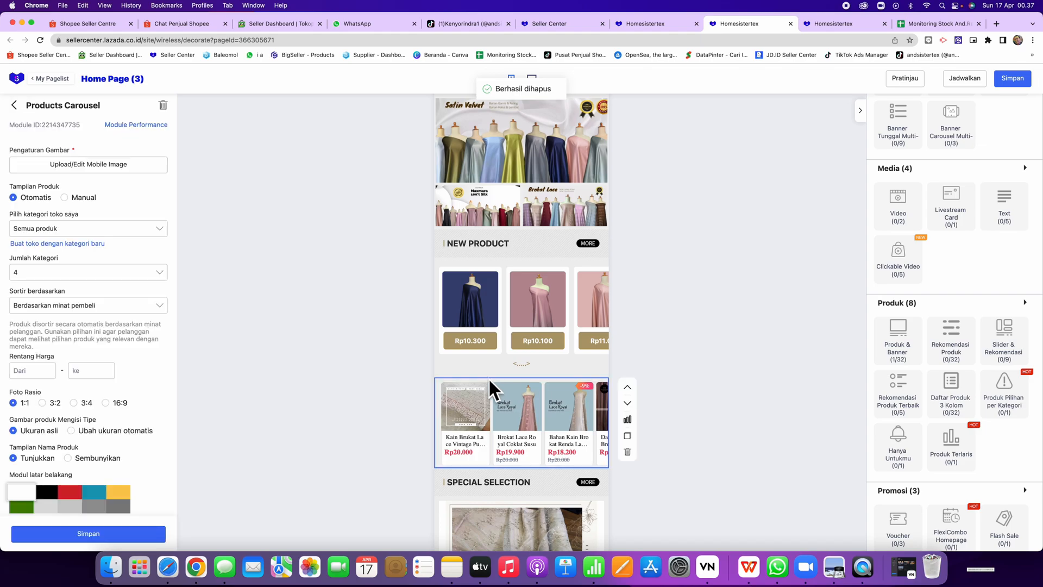
{"action": "left_click", "coordinate": [106, 231]}
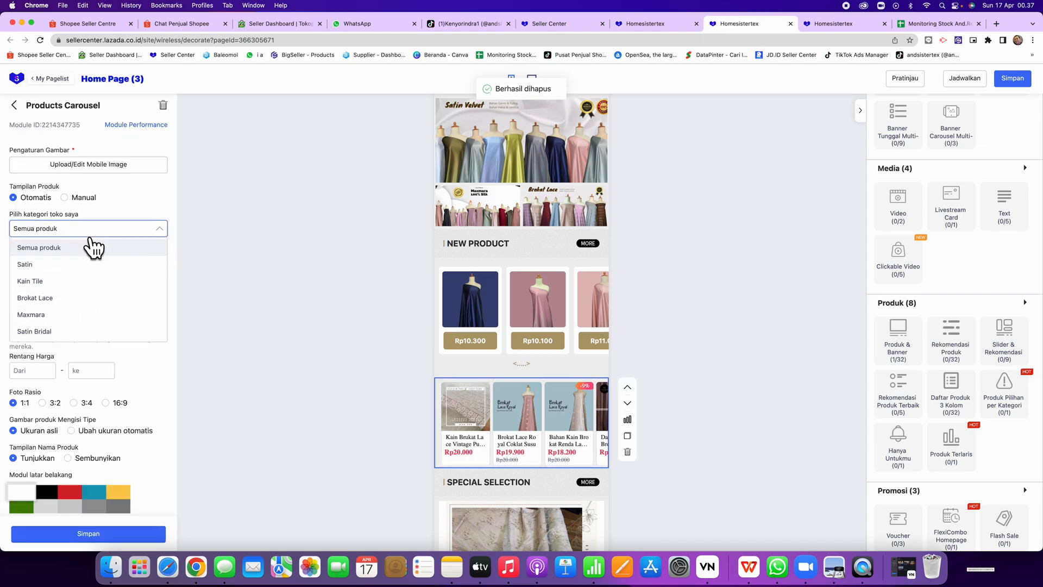
{"action": "left_click", "coordinate": [70, 281]}
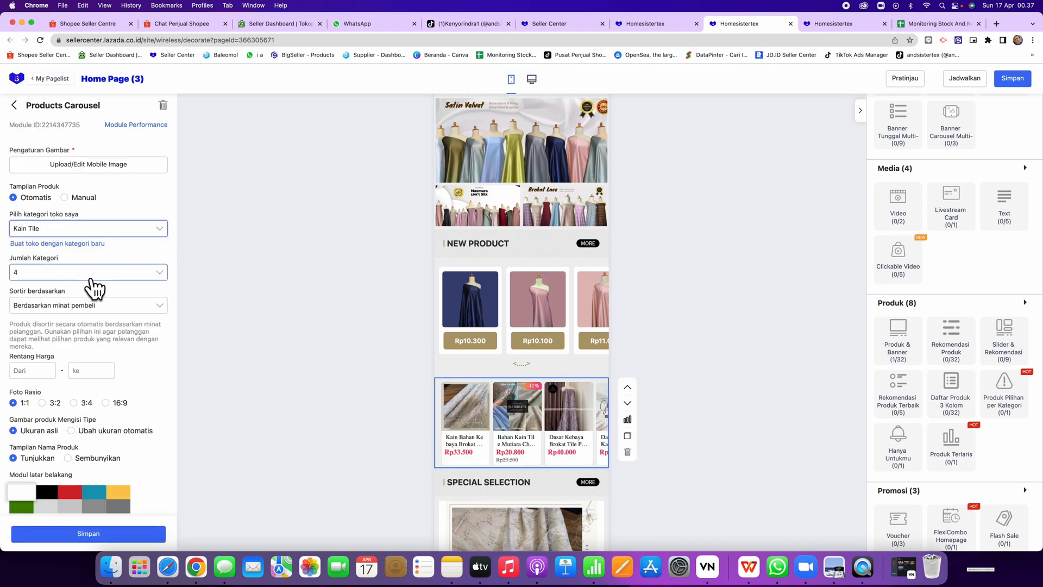
Display the Products Carousel's title as "Tile" in Indonesian and "Tile Tulle" in English, and save the module.
{"action": "scroll", "coordinate": [90, 282], "scroll_direction": "down", "scroll_amount": 5}
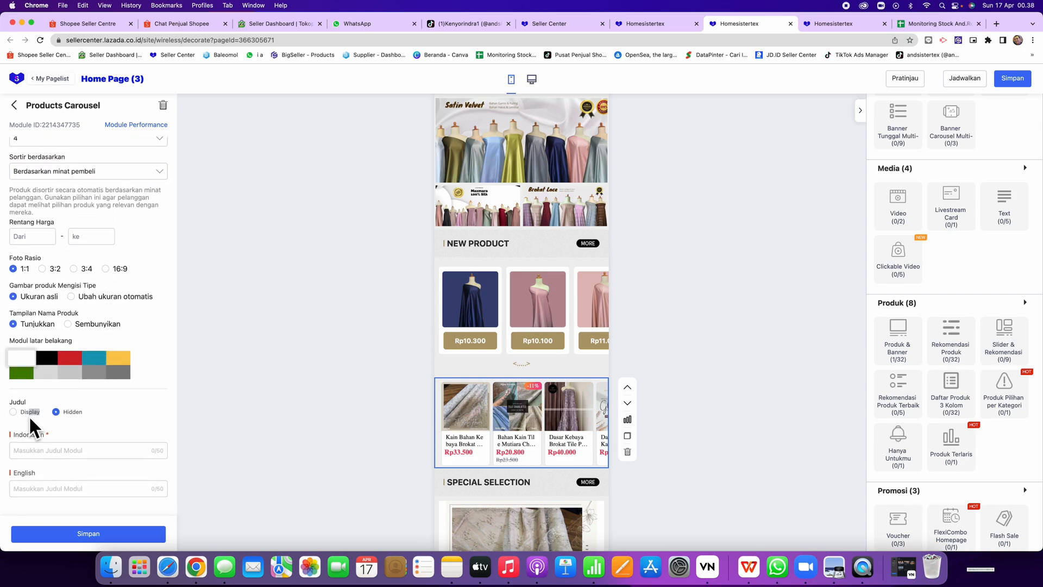
{"action": "left_click", "coordinate": [74, 454]}
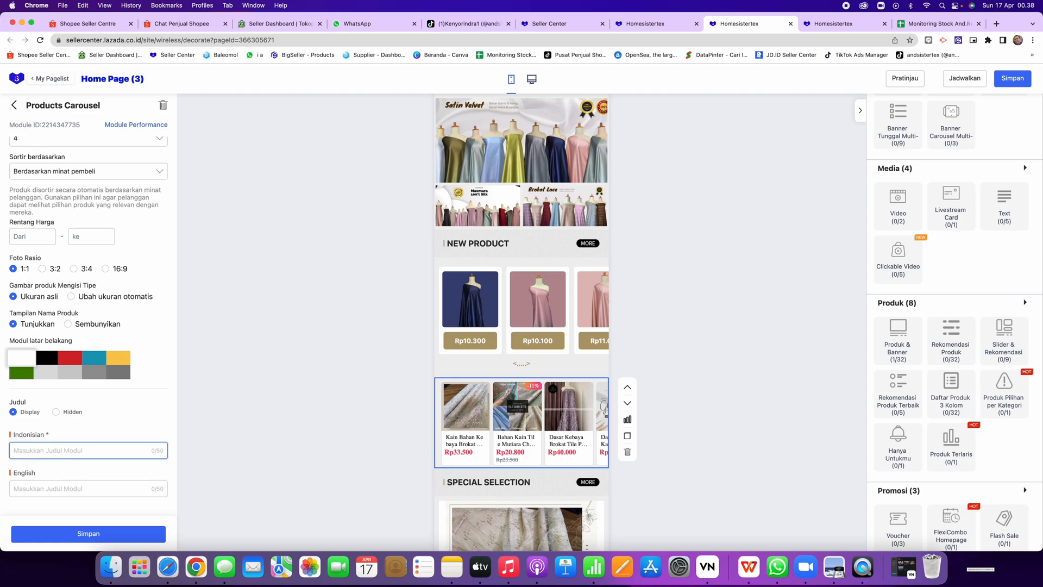
{"action": "left_click", "coordinate": [38, 492]}
{"action": "type", "text": "Tile Tulle"}
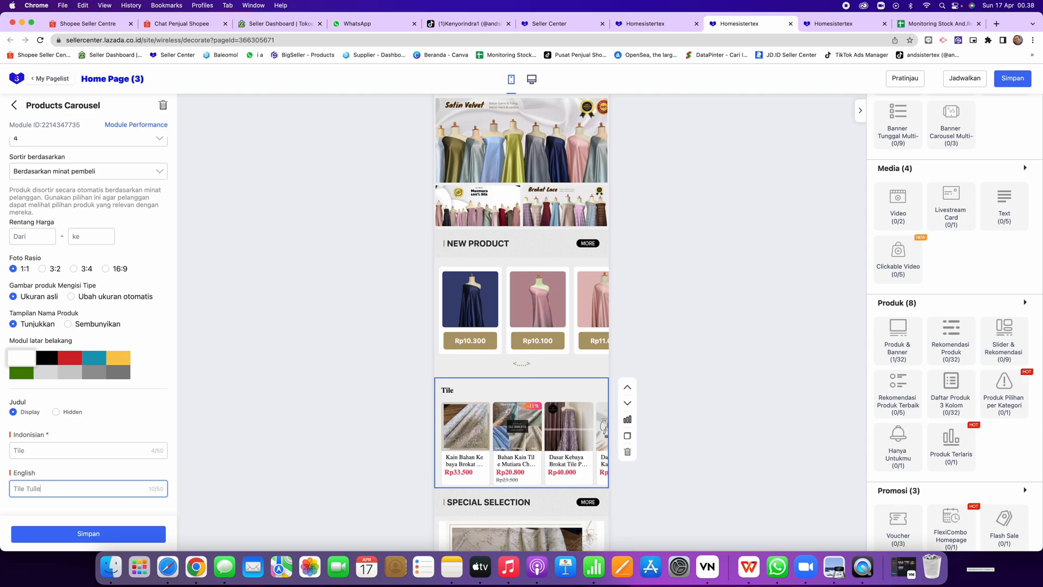
{"action": "left_click", "coordinate": [64, 537]}
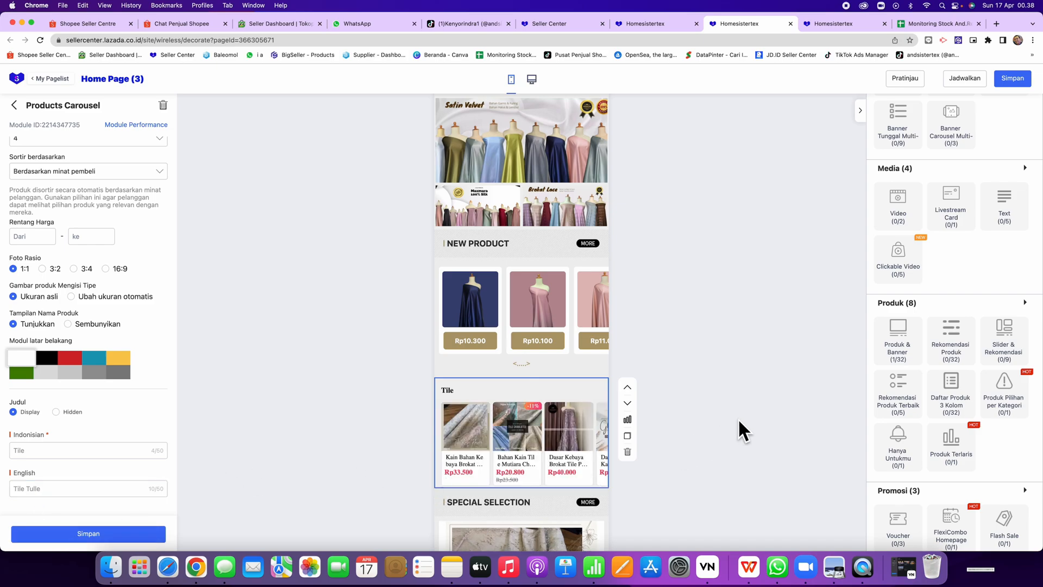
Try adding Daftar Kategori and Navigasi Kategori modules below the NEW PRODUCT carousel, and delete both.
{"action": "scroll", "coordinate": [586, 378], "scroll_direction": "up", "scroll_amount": 4}
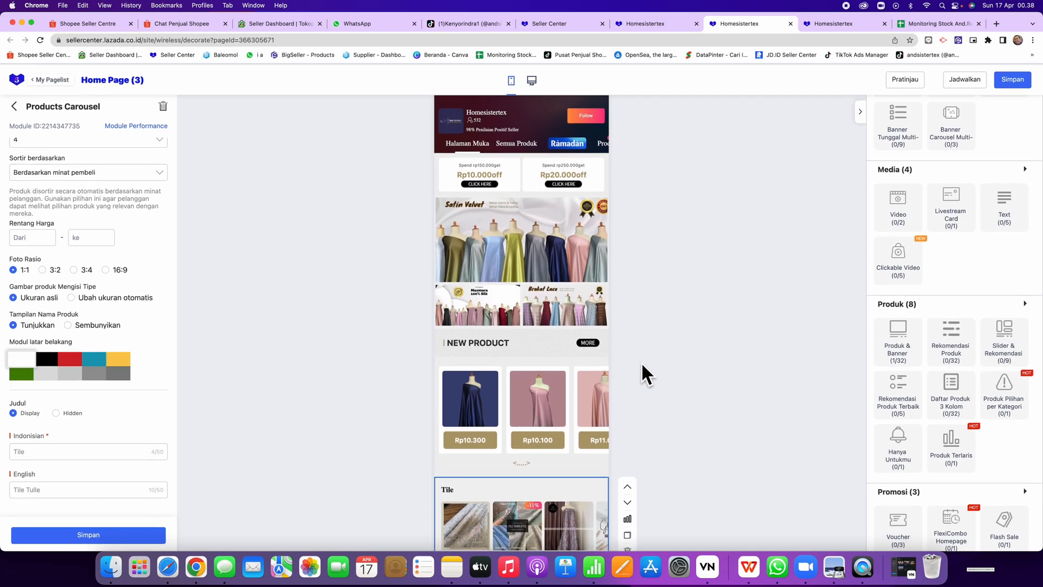
{"action": "scroll", "coordinate": [642, 365], "scroll_direction": "down", "scroll_amount": 4}
{"action": "scroll", "coordinate": [966, 203], "scroll_direction": "up", "scroll_amount": 4}
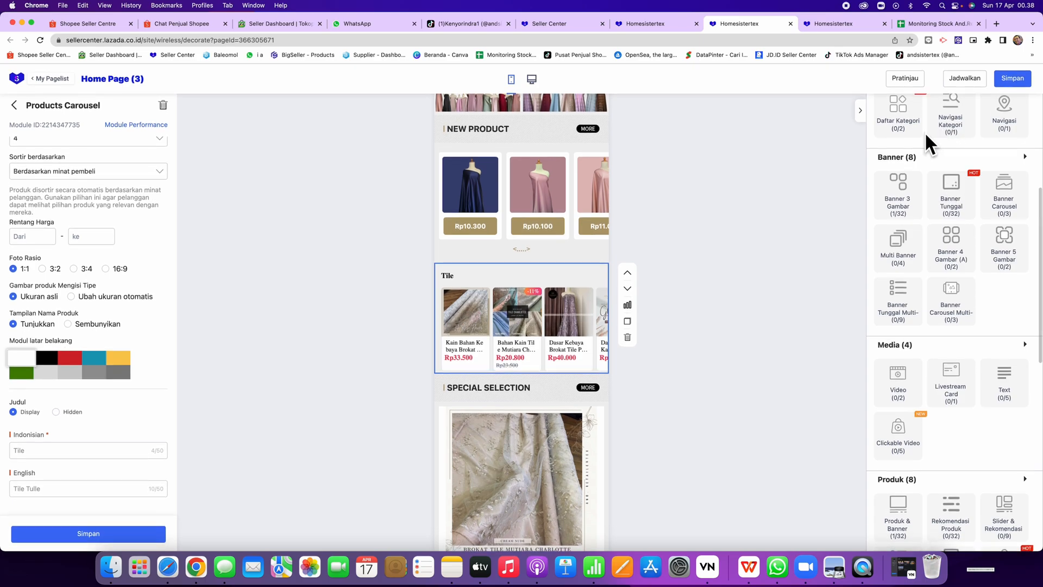
{"action": "scroll", "coordinate": [927, 136], "scroll_direction": "up", "scroll_amount": 4}
{"action": "left_click_drag", "start_coordinate": [902, 296], "coordinate": [699, 330]}
{"action": "left_click_drag", "start_coordinate": [902, 296], "coordinate": [499, 315]}
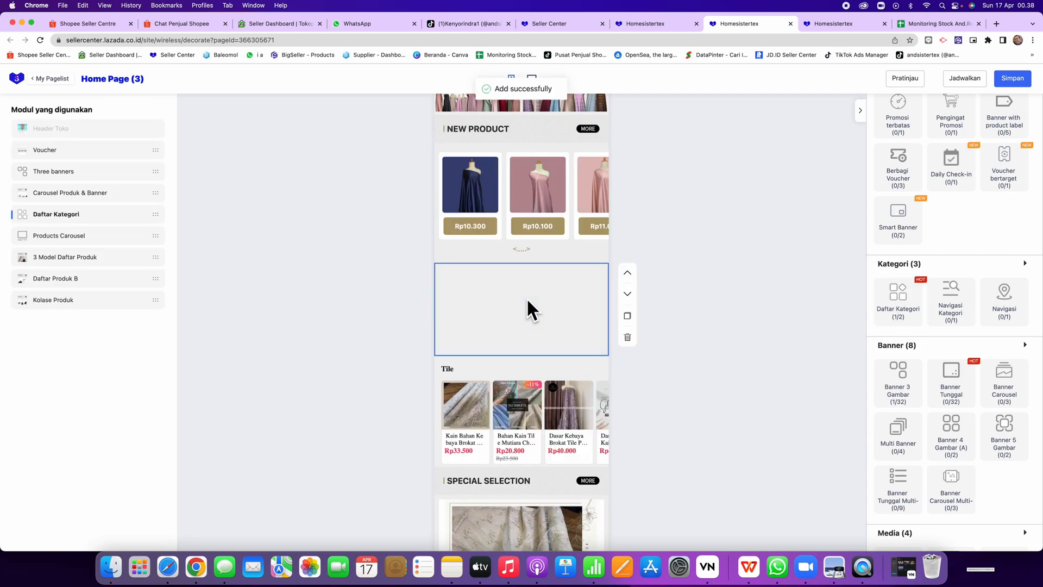
{"action": "left_click_drag", "start_coordinate": [950, 315], "coordinate": [521, 307]}
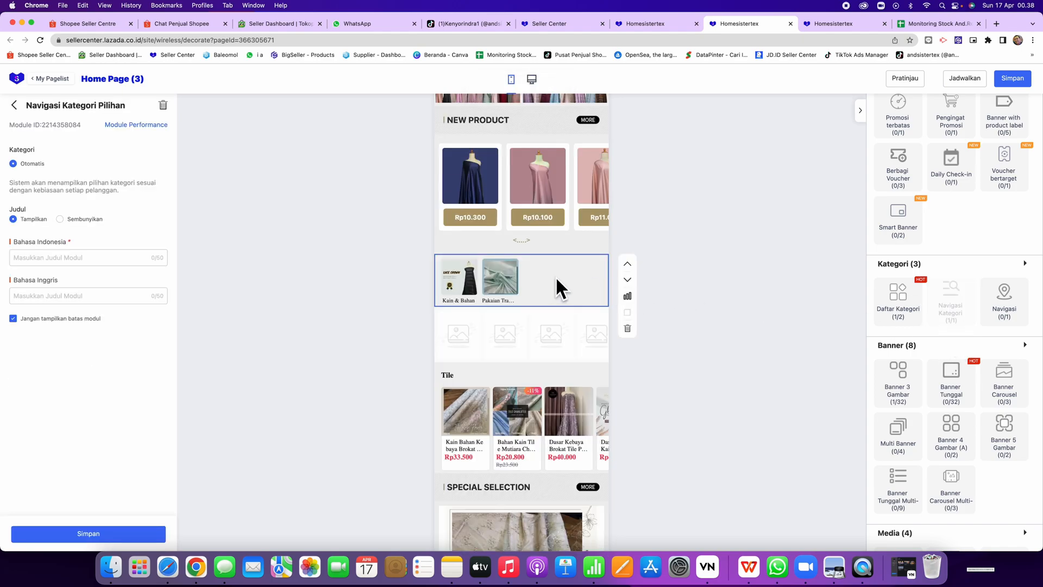
{"action": "left_click", "coordinate": [628, 329]}
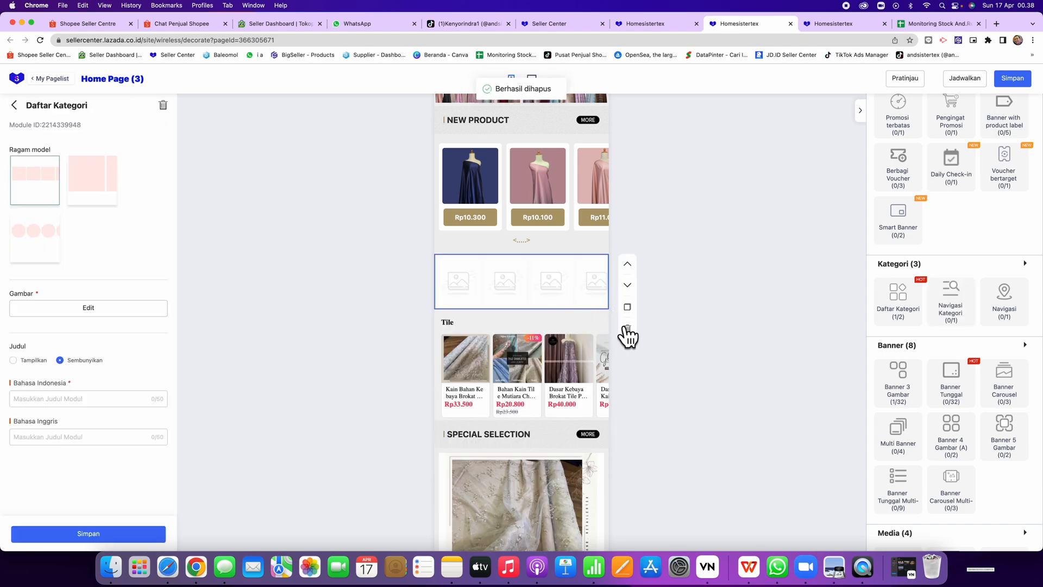
{"action": "left_click", "coordinate": [626, 327]}
Move the NEW PRODUCT carousel up one place so it sits above the three banners.
{"action": "left_click", "coordinate": [582, 296]}
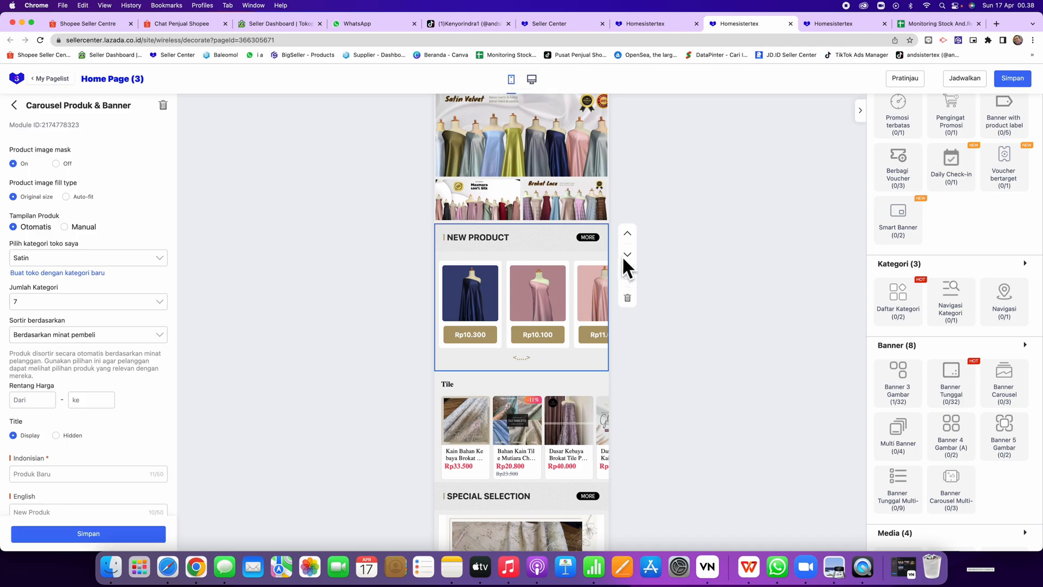
{"action": "left_click", "coordinate": [627, 237]}
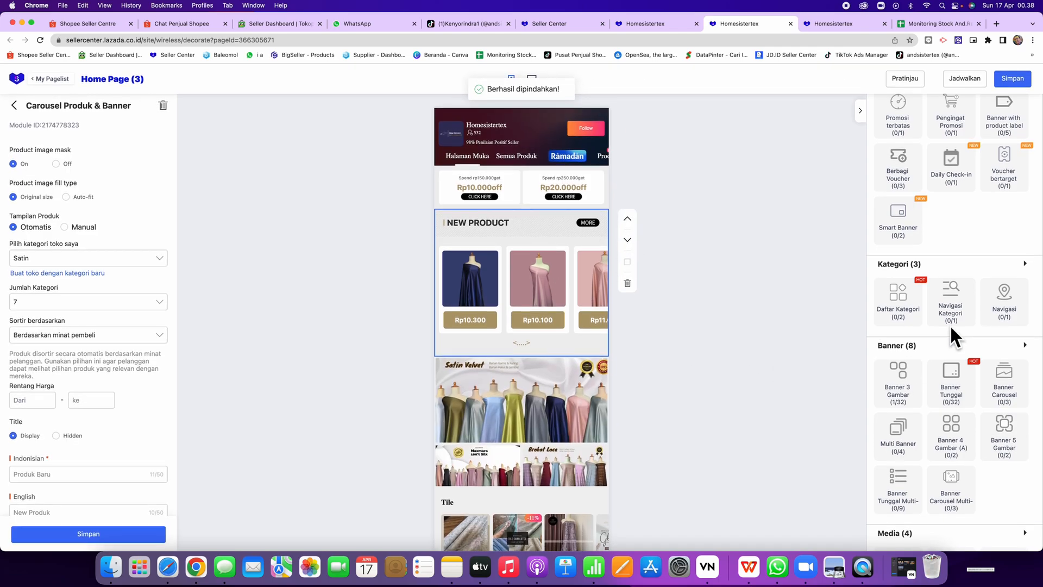
Add a Rekomendasi Produk module directly below the store header.
{"action": "scroll", "coordinate": [956, 334], "scroll_direction": "up", "scroll_amount": 2}
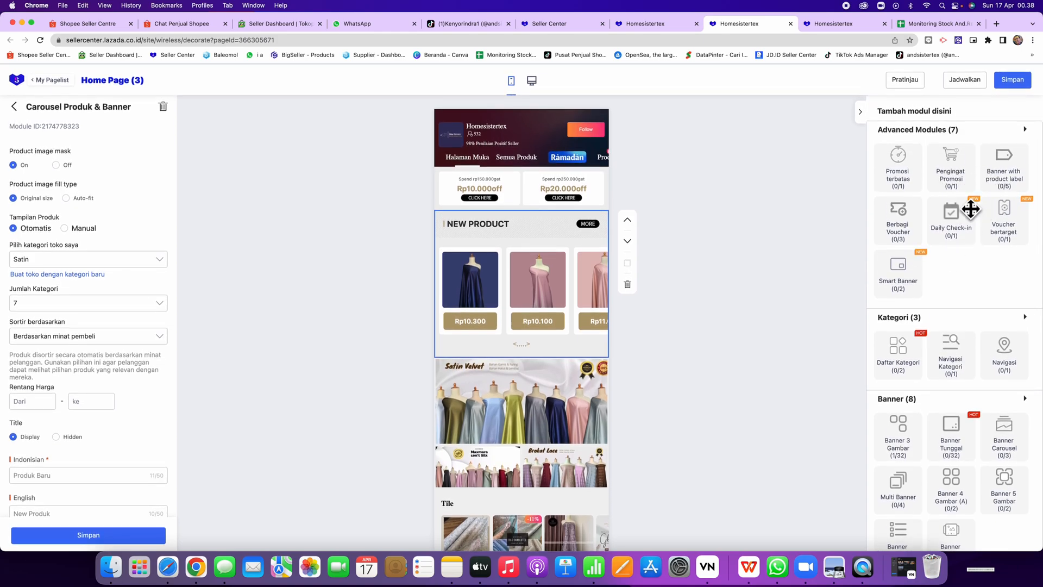
{"action": "scroll", "coordinate": [959, 250], "scroll_direction": "down", "scroll_amount": 2}
{"action": "scroll", "coordinate": [959, 245], "scroll_direction": "down", "scroll_amount": 10}
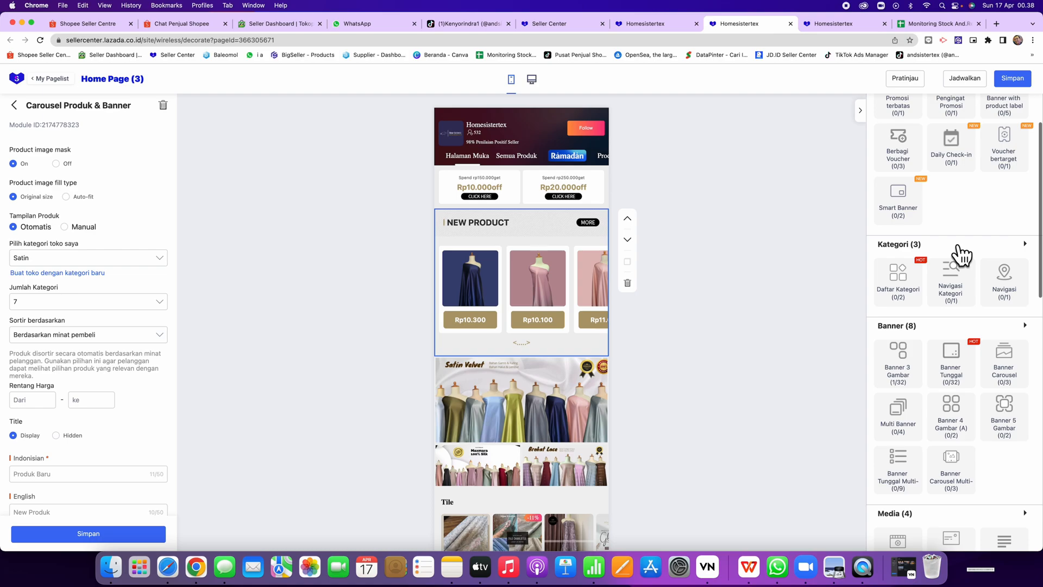
{"action": "scroll", "coordinate": [972, 274], "scroll_direction": "down", "scroll_amount": 7}
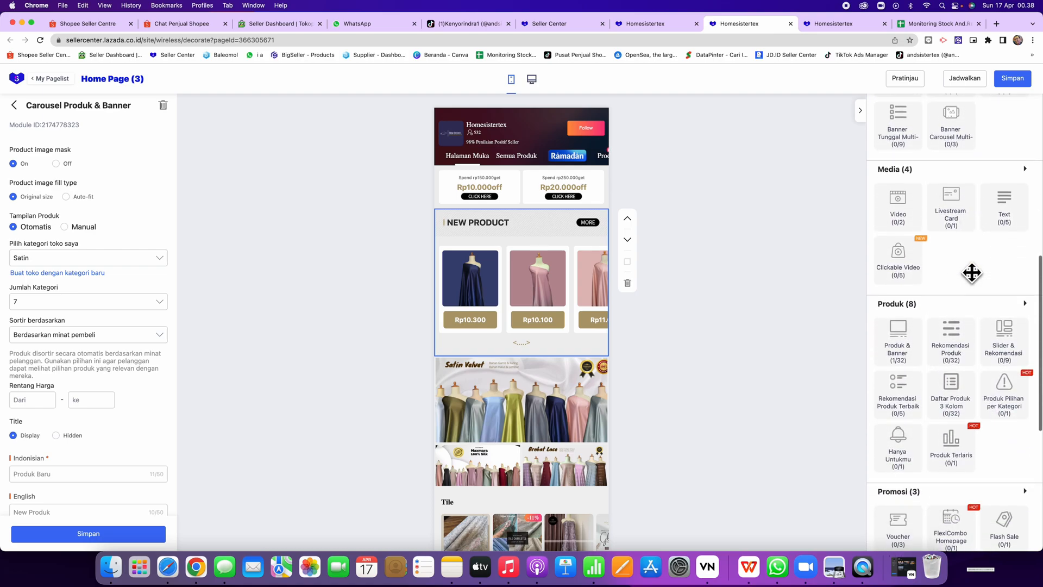
{"action": "left_click_drag", "start_coordinate": [979, 251], "coordinate": [491, 182]}
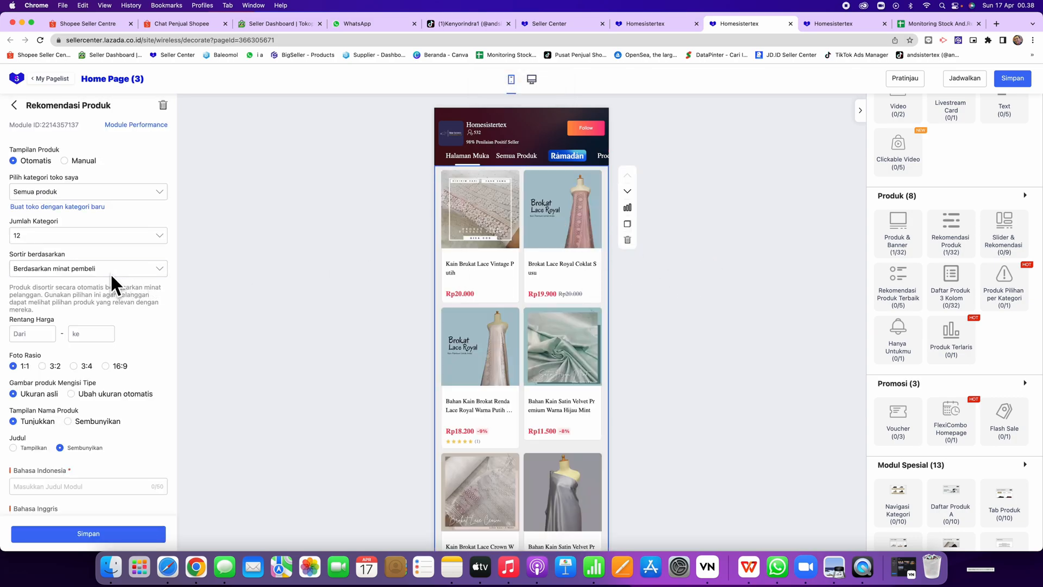
Limit the Rekomendasi Produk module to 4 products through its Jumlah Kategori setting and save the module.
{"action": "left_click", "coordinate": [88, 239]}
{"action": "left_click", "coordinate": [73, 278]}
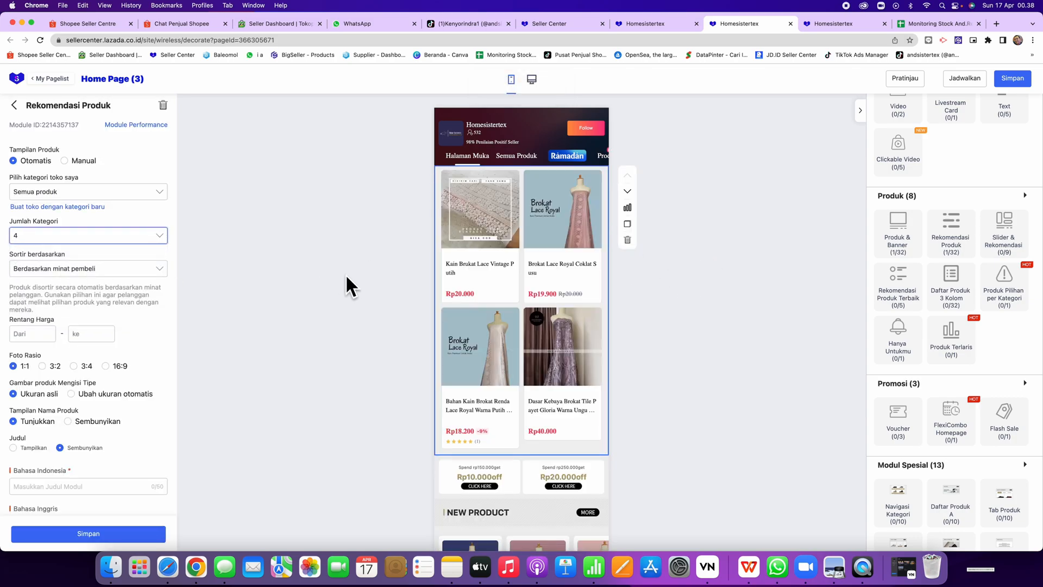
{"action": "left_click", "coordinate": [83, 535]}
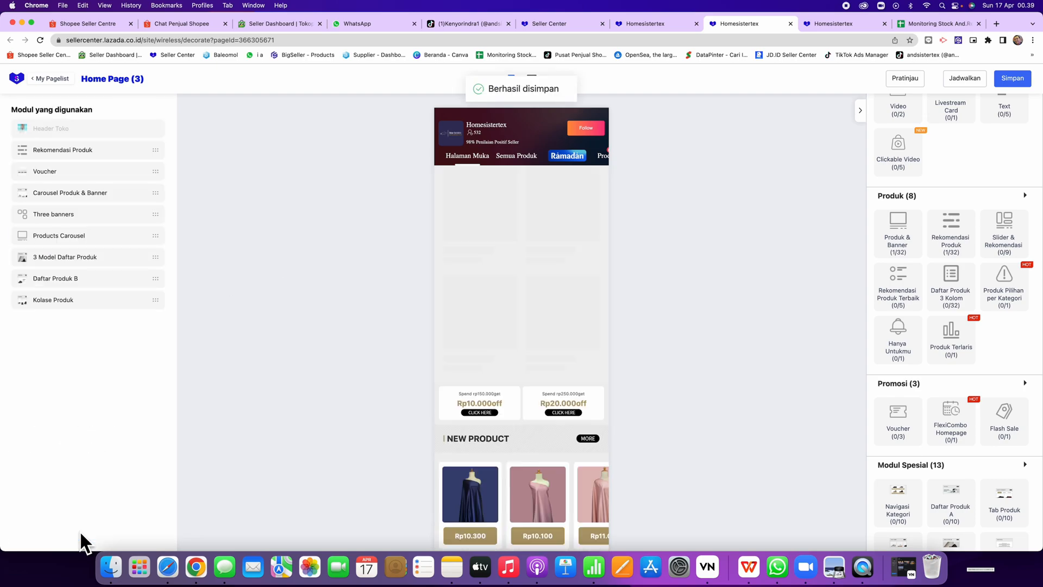
Preview the decorated Home Page (3), look through its sections down to SPECIAL SELECTION, and return to the editor.
{"action": "left_click", "coordinate": [904, 81]}
{"action": "left_click", "coordinate": [905, 81]}
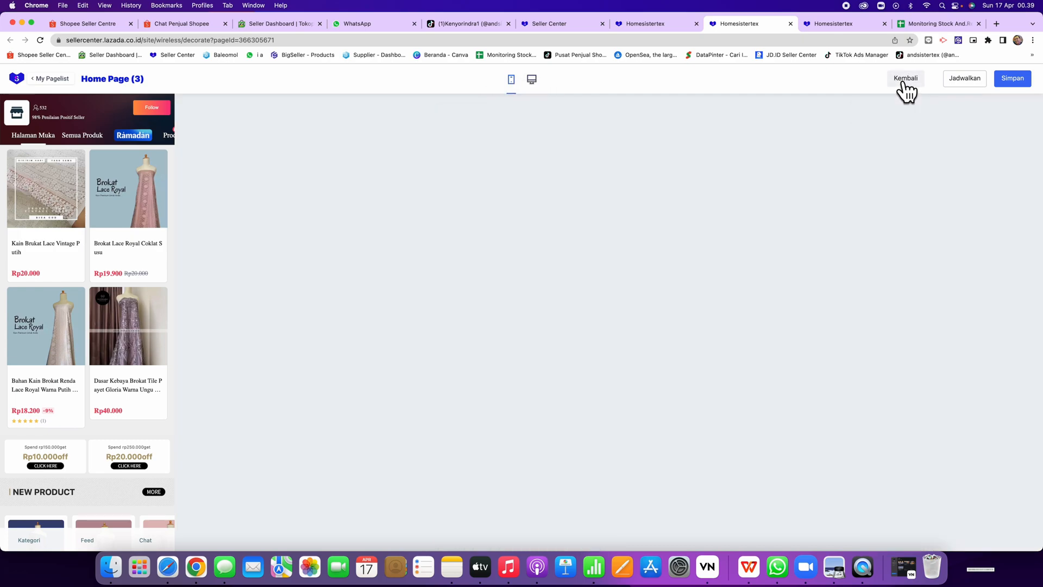
{"action": "scroll", "coordinate": [160, 285], "scroll_direction": "down", "scroll_amount": 2}
{"action": "scroll", "coordinate": [160, 285], "scroll_direction": "down", "scroll_amount": 10}
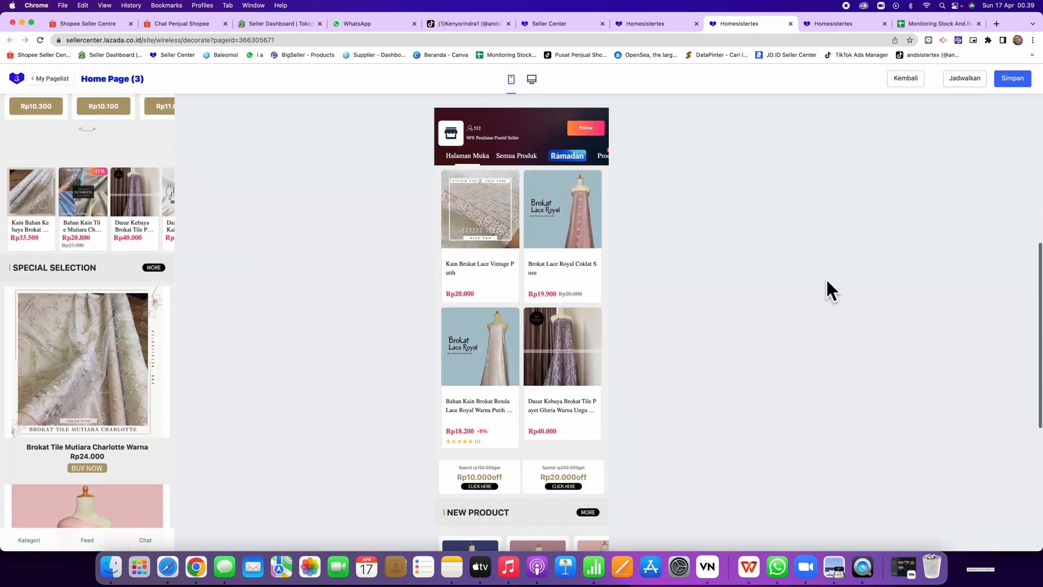
{"action": "left_click", "coordinate": [904, 81]}
Close the Home Page (3) editor without saving the page, and review the store's current homepage sections in the phone preview on Halaman Saya.
{"action": "left_click", "coordinate": [790, 23]}
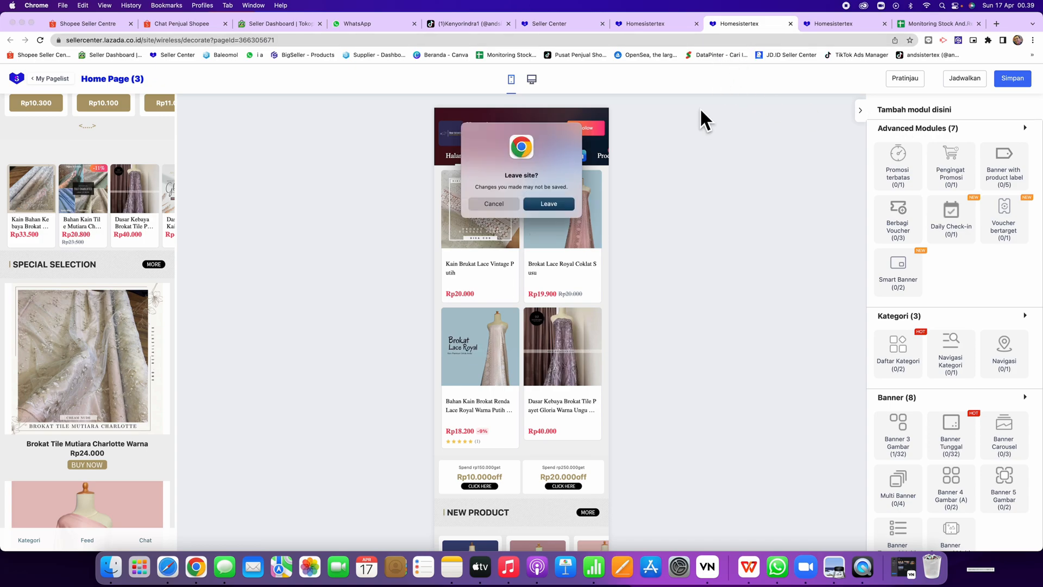
{"action": "left_click", "coordinate": [537, 207]}
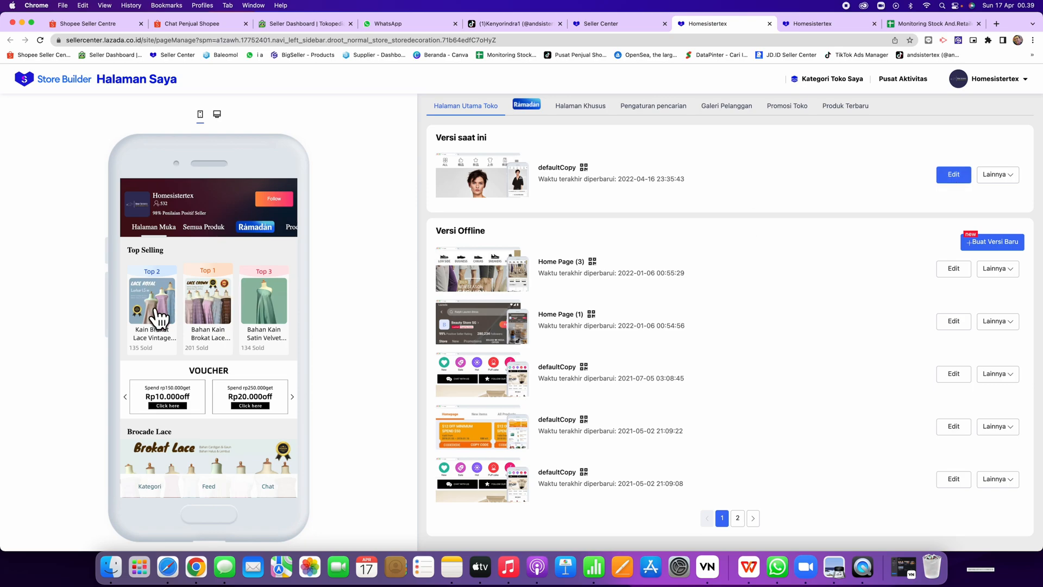
{"action": "scroll", "coordinate": [199, 320], "scroll_direction": "down", "scroll_amount": 3}
{"action": "scroll", "coordinate": [201, 325], "scroll_direction": "down", "scroll_amount": 5}
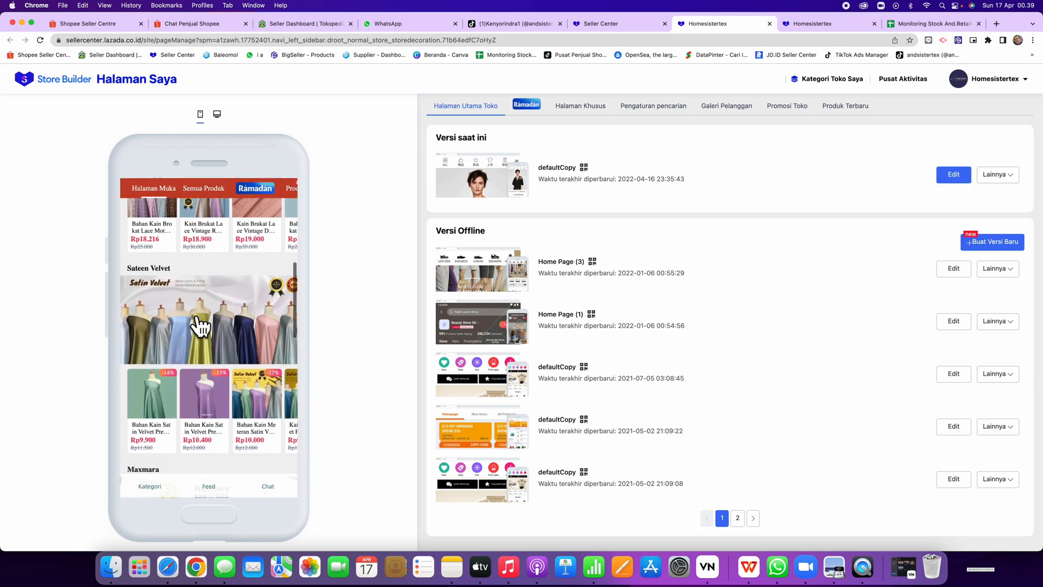
{"action": "scroll", "coordinate": [201, 325], "scroll_direction": "down", "scroll_amount": 4}
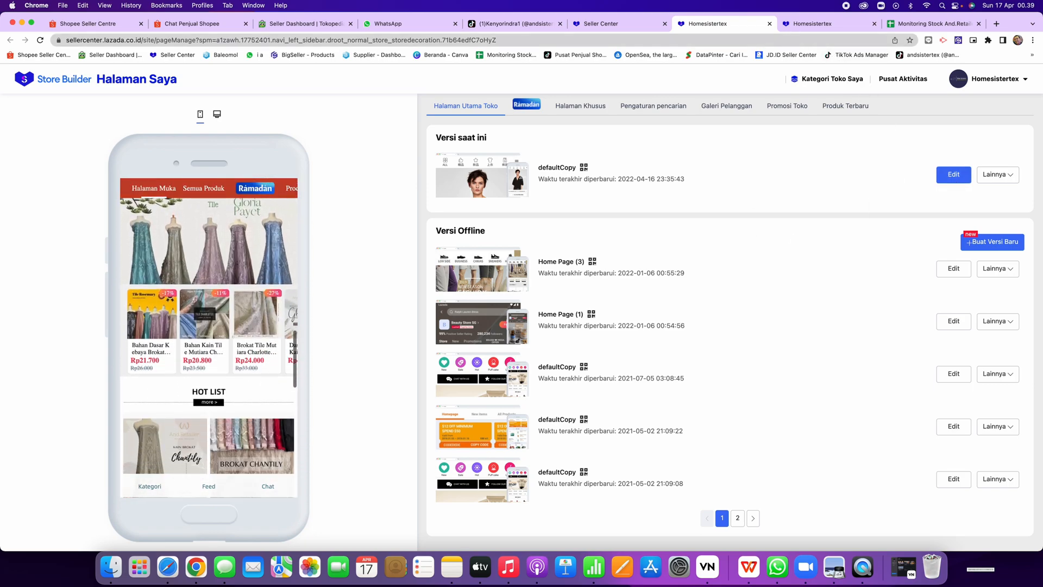